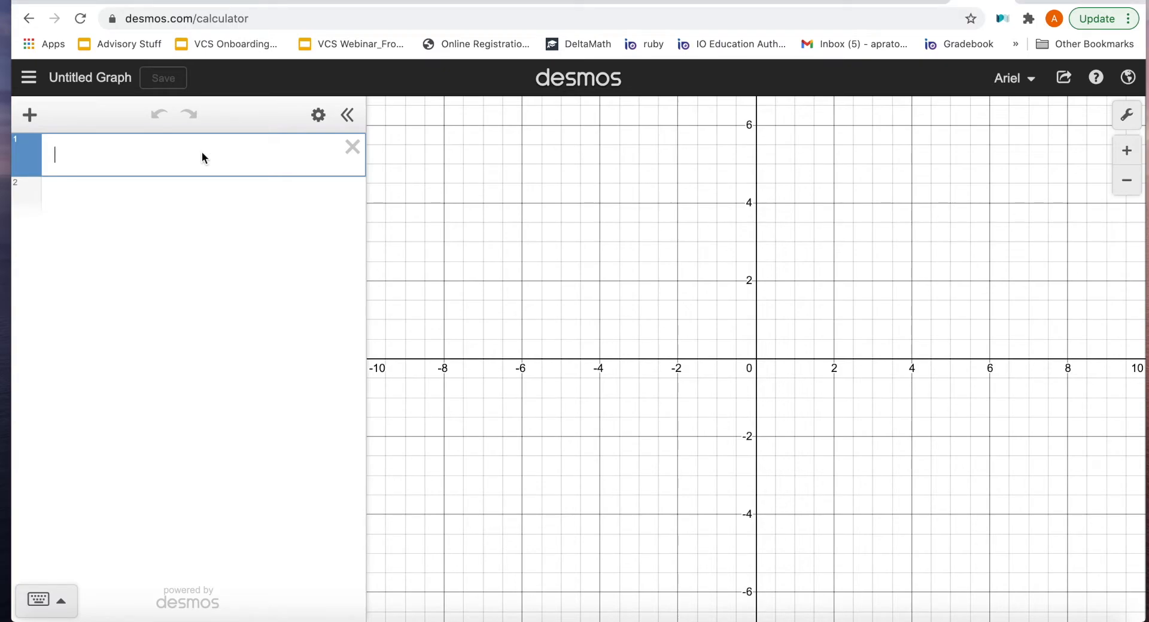
Graph the line y = 2x + 5 as the first expression
text(y=2x)
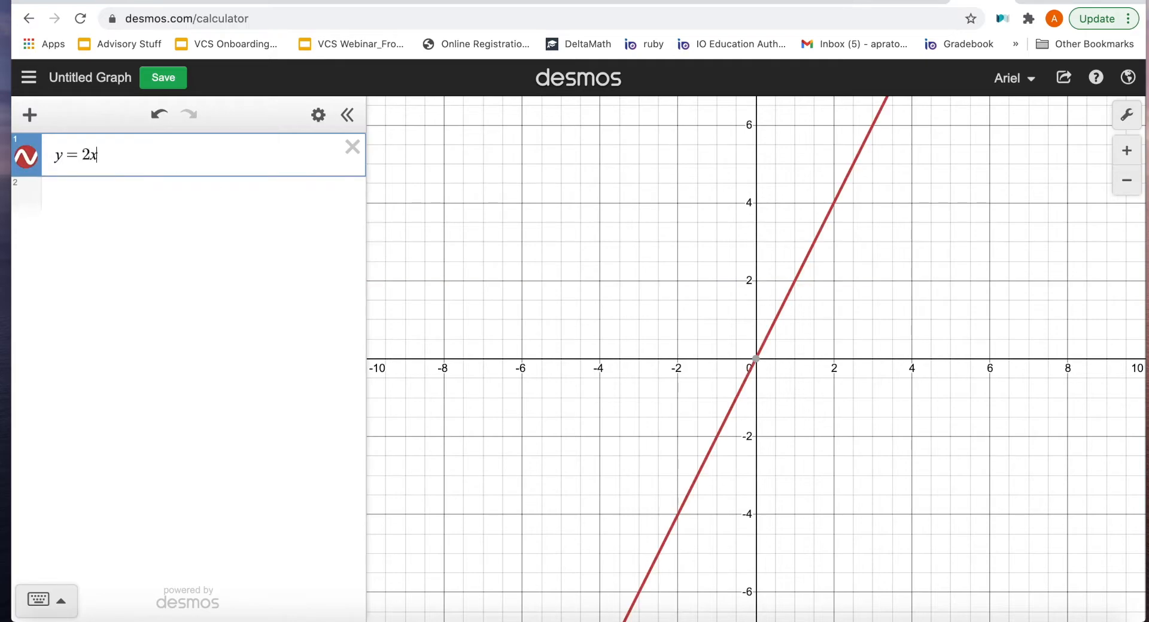
text(+5)
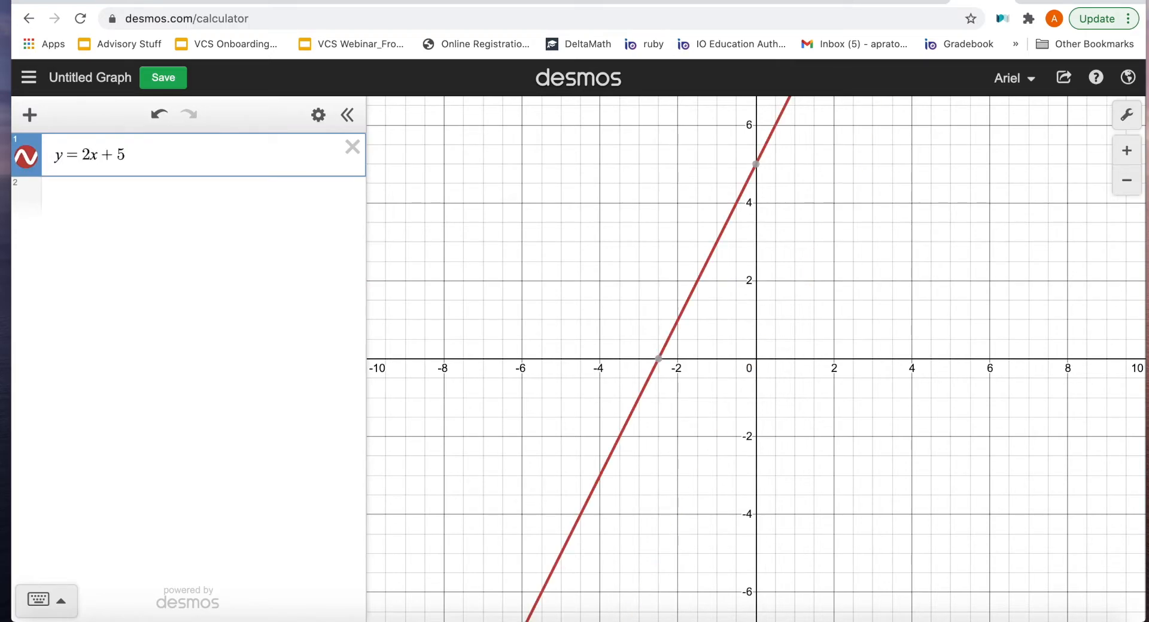
click(213, 200)
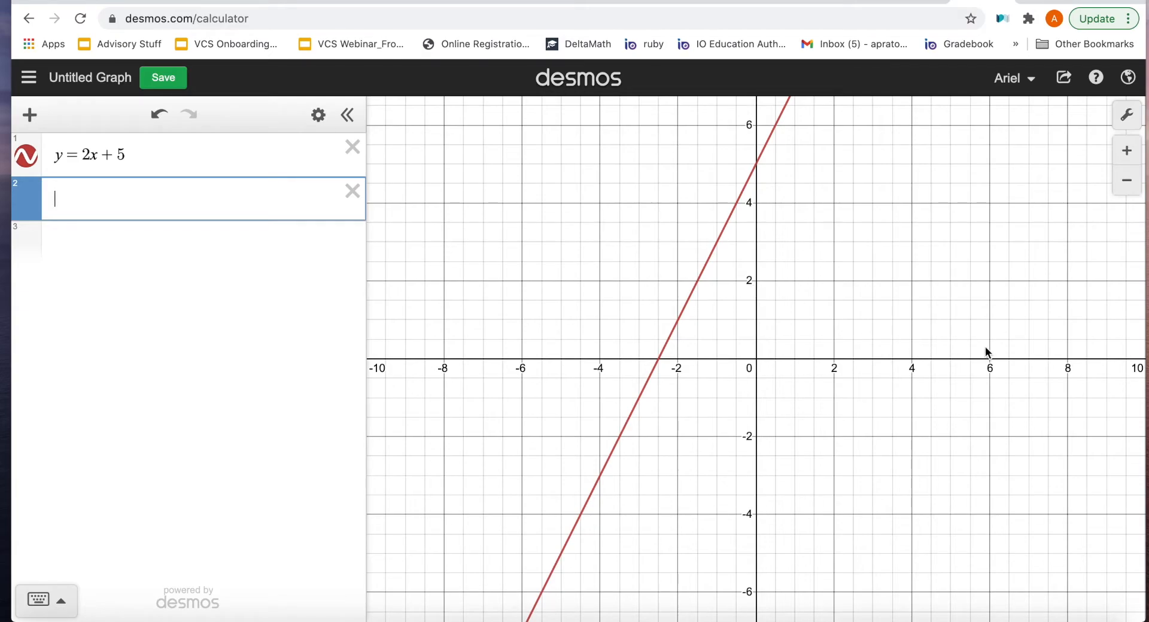
Examine the graphed line and its axis intercepts at different positions and zoom levels
drag(913, 211, 805, 473)
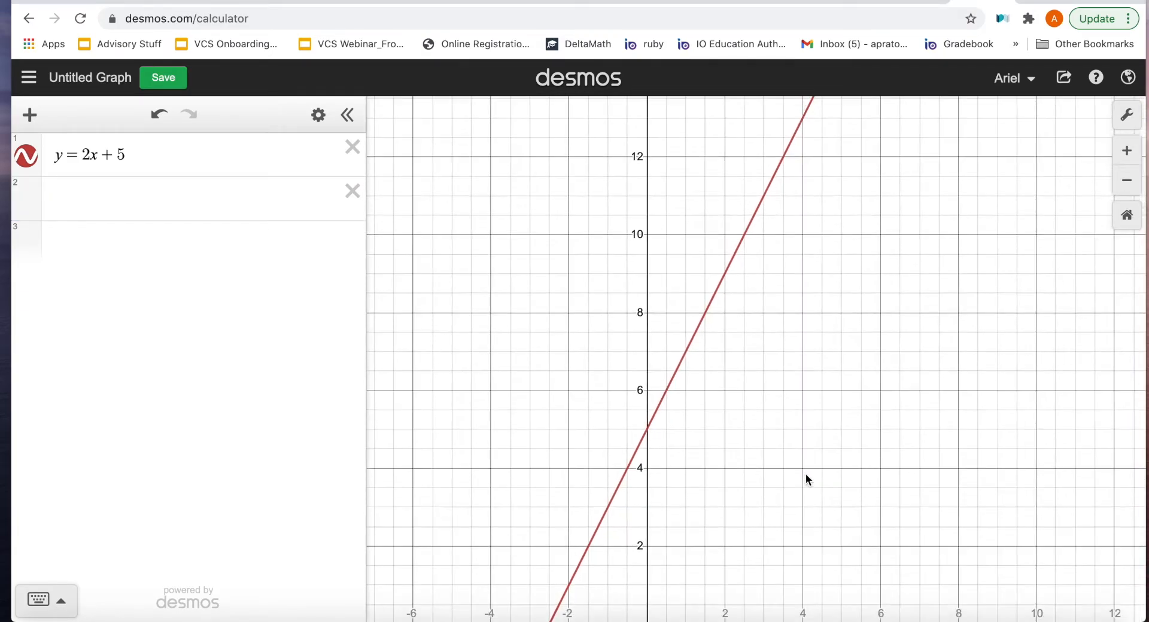
drag(858, 277, 848, 447)
drag(856, 219, 856, 243)
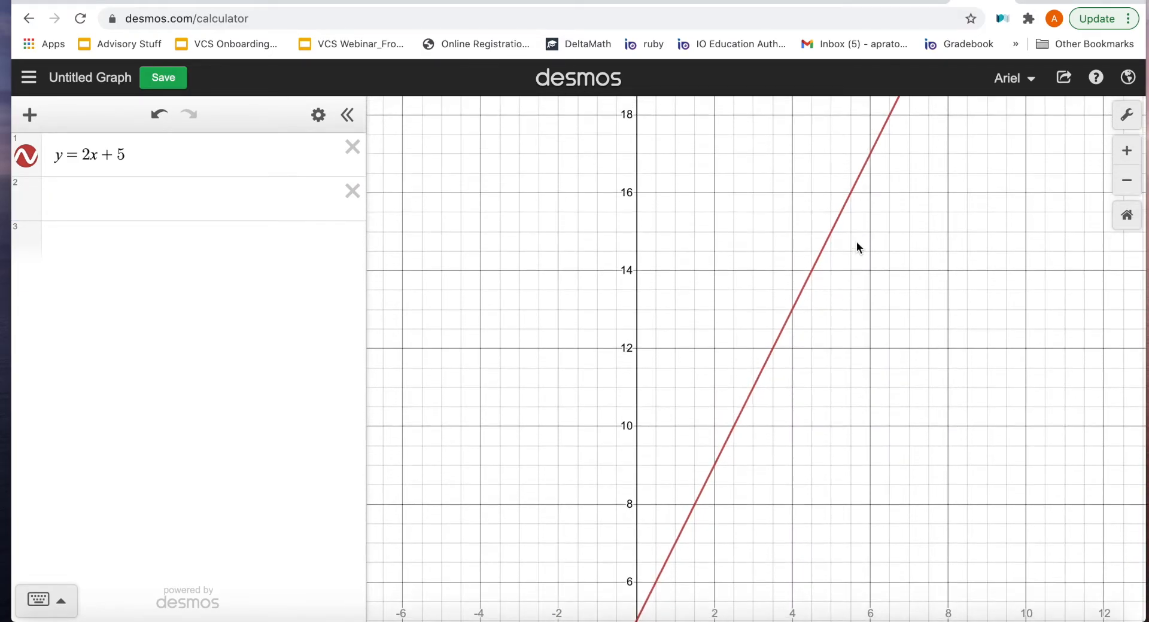
drag(870, 157, 871, 154)
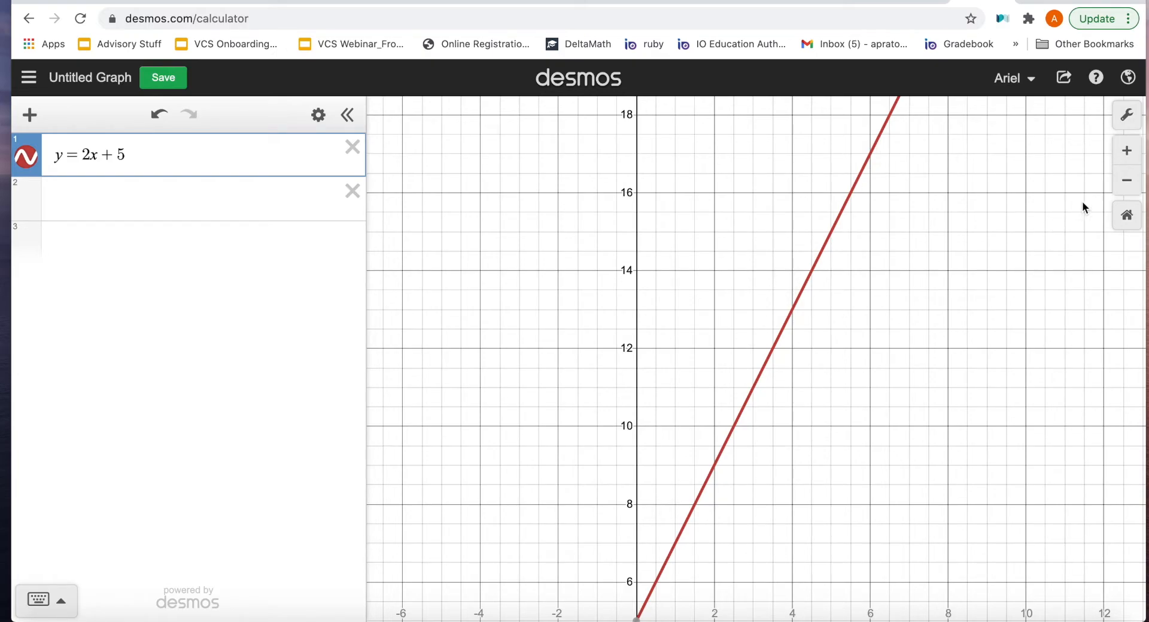
click(1121, 182)
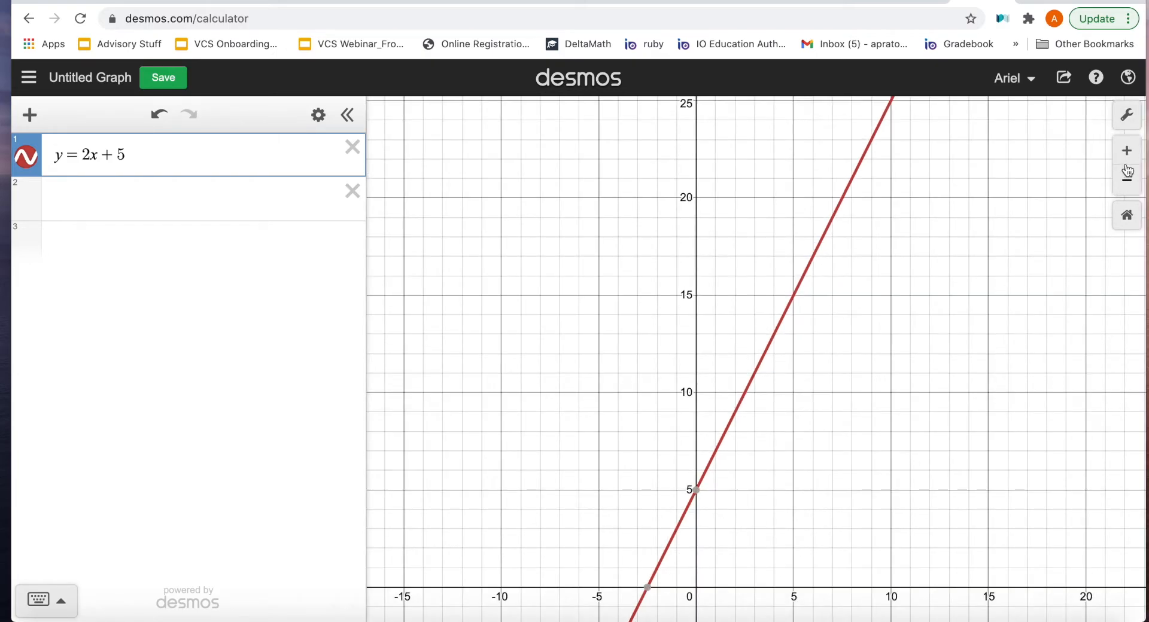
click(1126, 151)
click(1125, 181)
drag(870, 386, 897, 296)
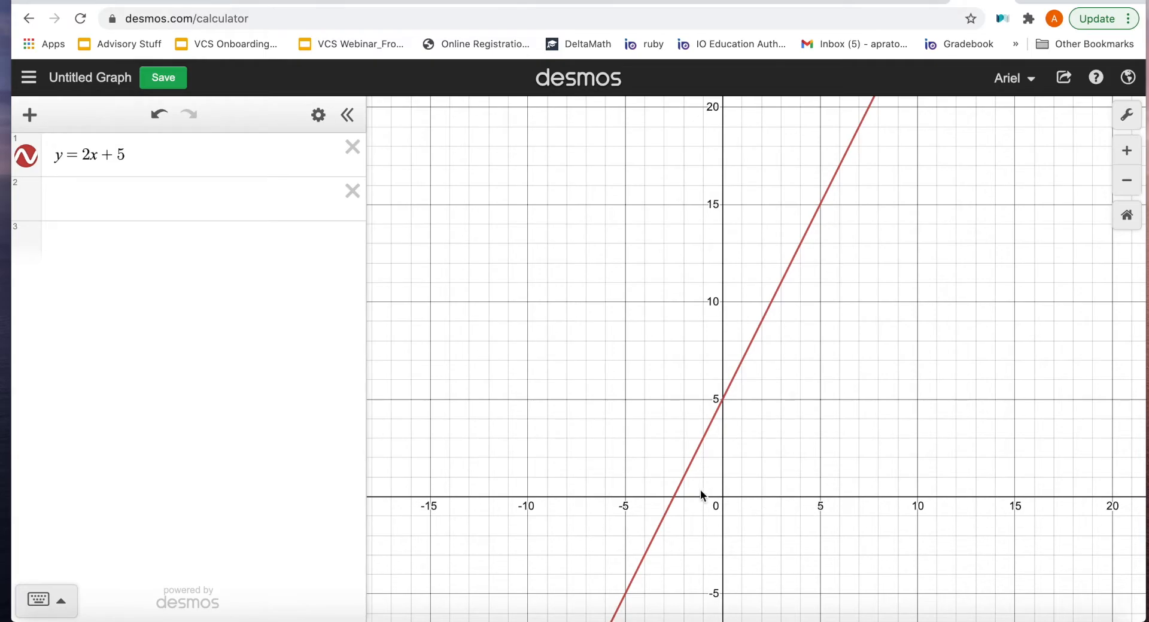
click(1126, 180)
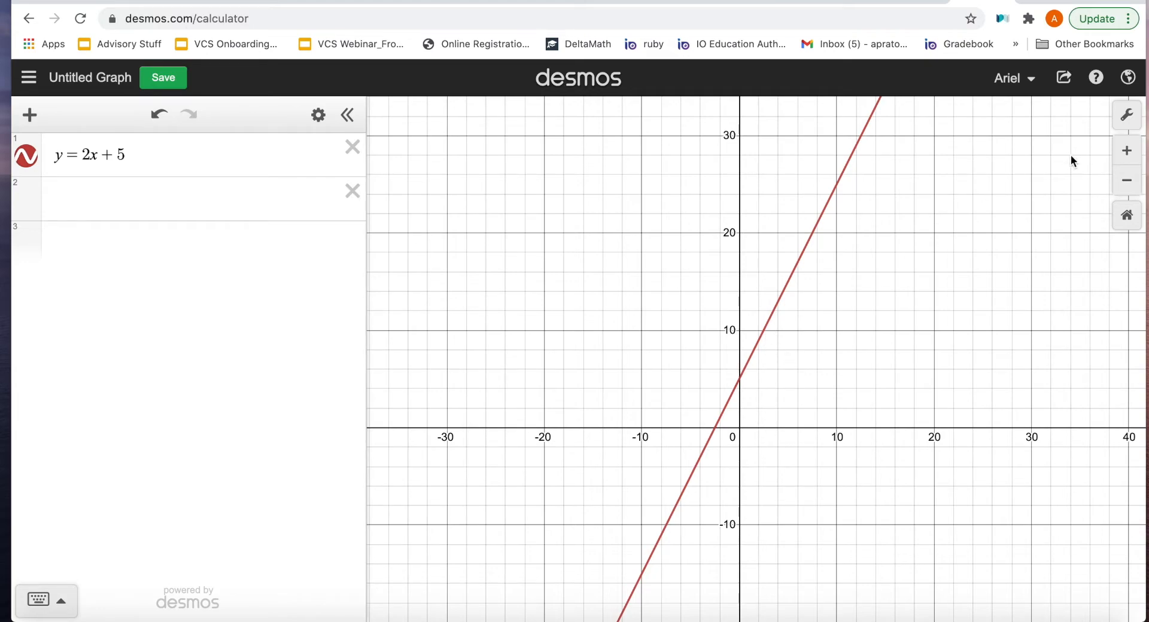
click(1127, 150)
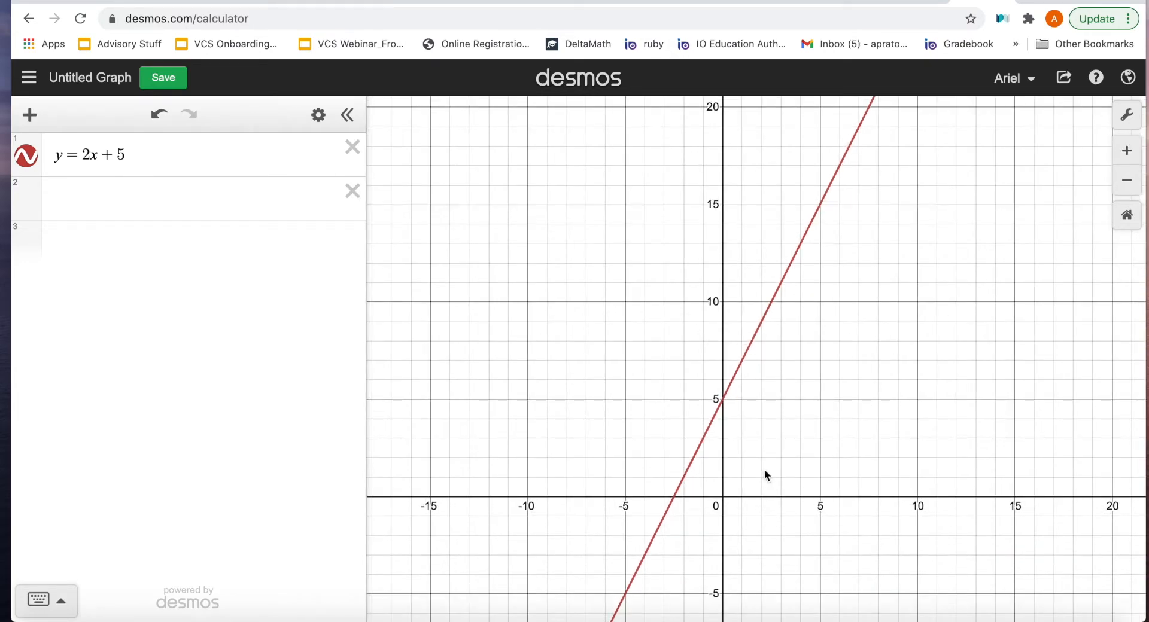
click(781, 283)
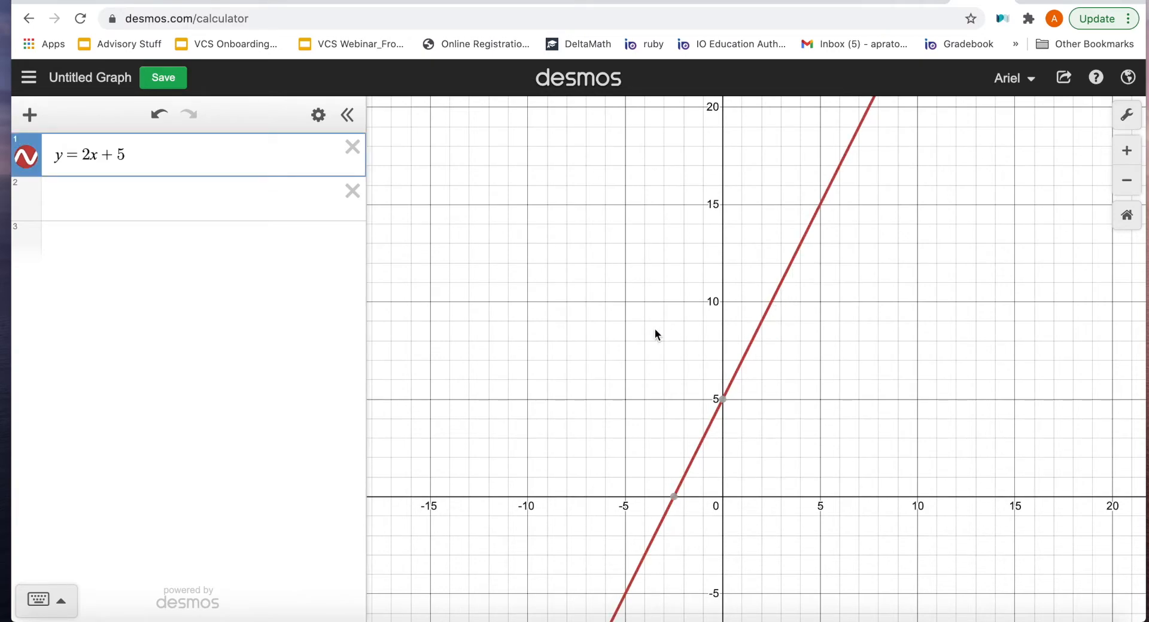
Recolour the y = 2x + 5 line blue, trying the dashed and dotted styles before keeping it solid
click(23, 167)
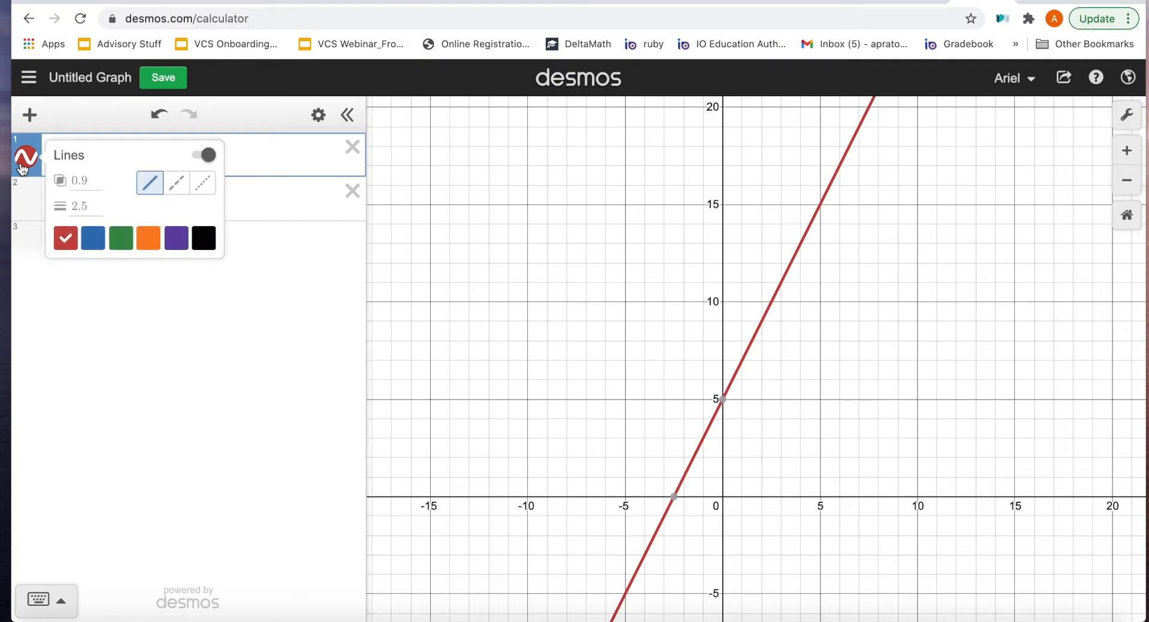
click(93, 238)
click(175, 185)
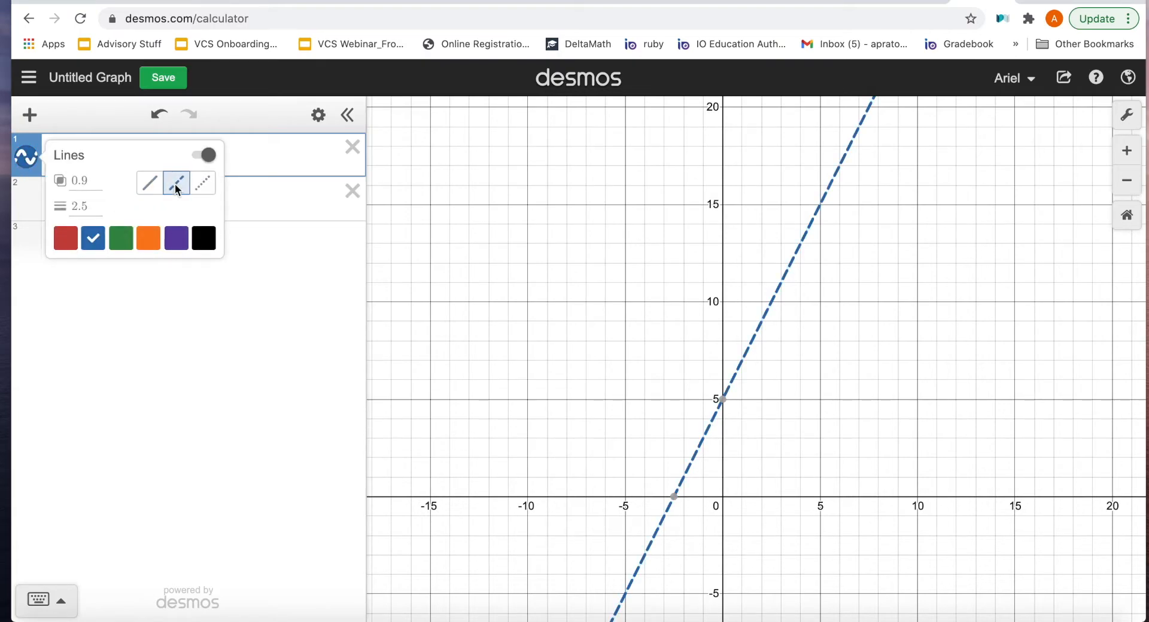
click(195, 184)
click(154, 185)
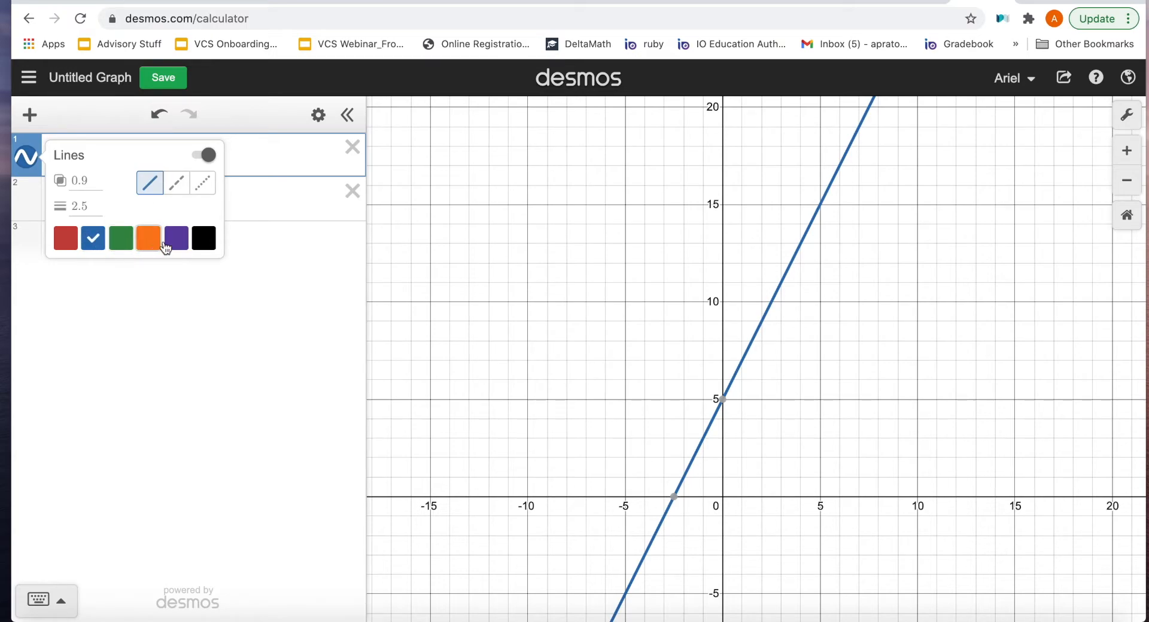
click(131, 309)
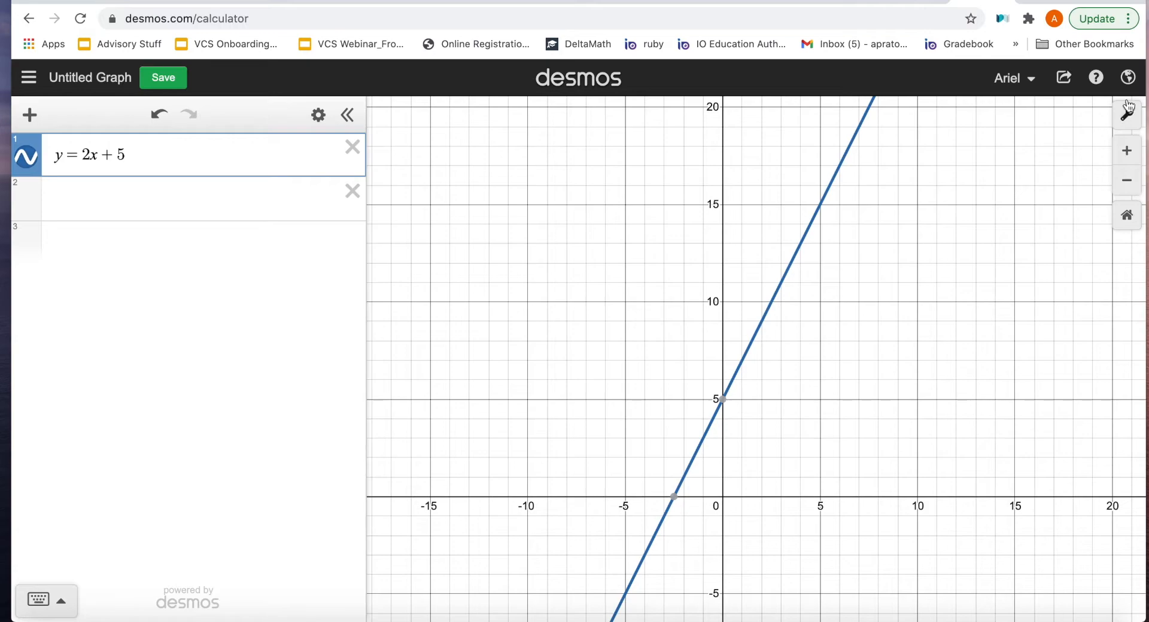
Set the graph's x-axis range from -1 to 10 in the graph settings
click(1125, 119)
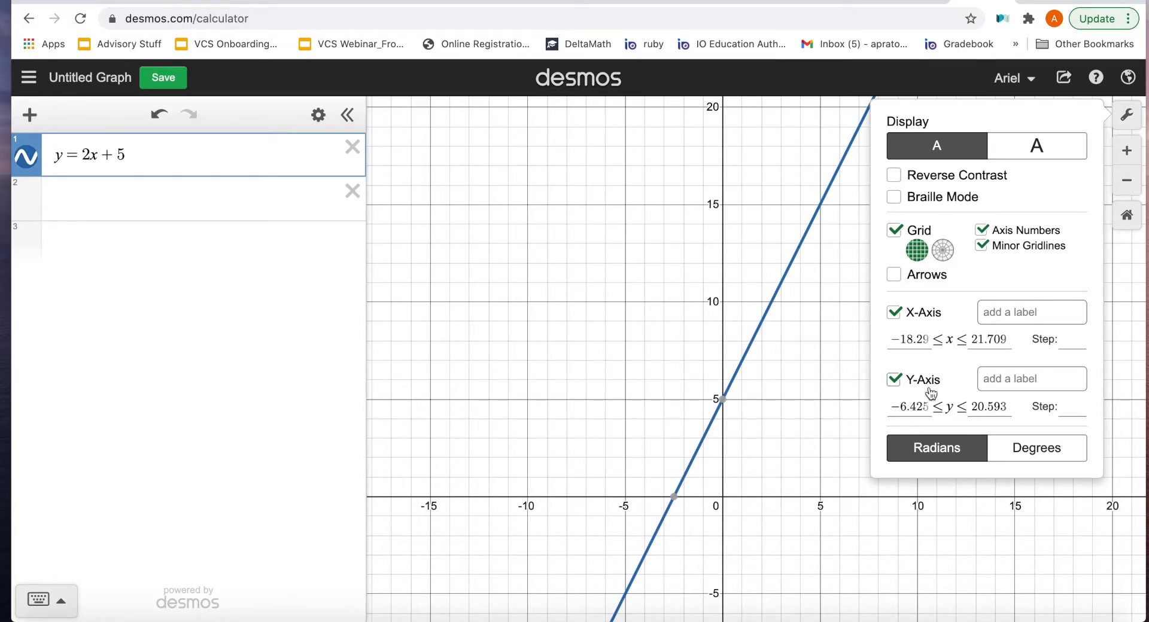
drag(926, 338, 844, 339)
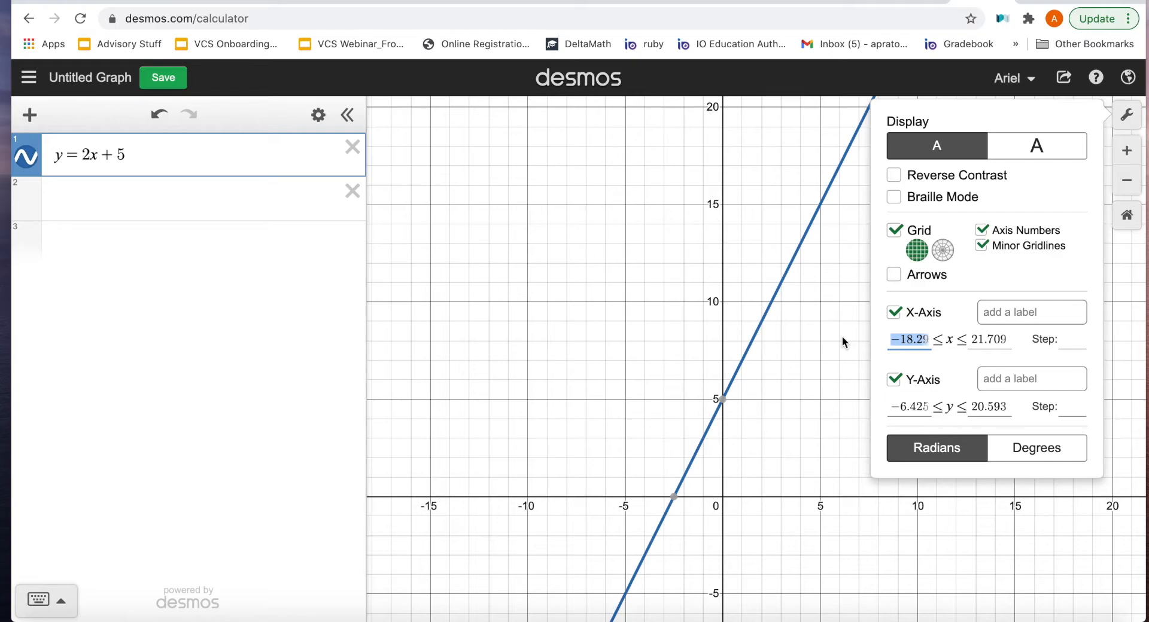
text(1)
key(BackSpace)
text(-1)
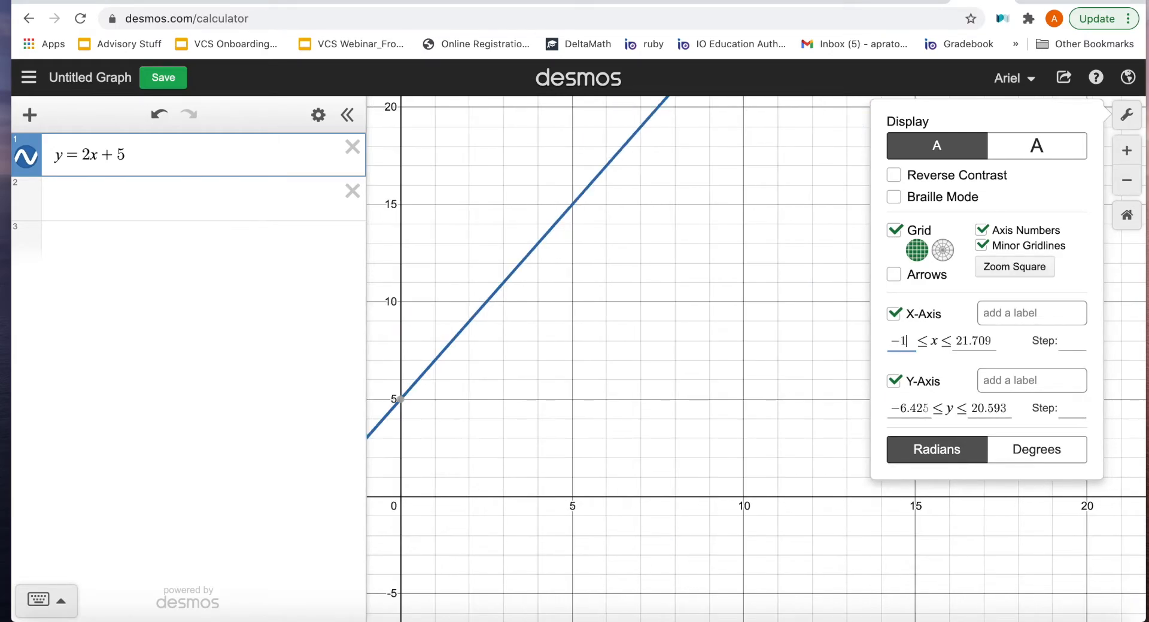
key(Tab)
text(10)
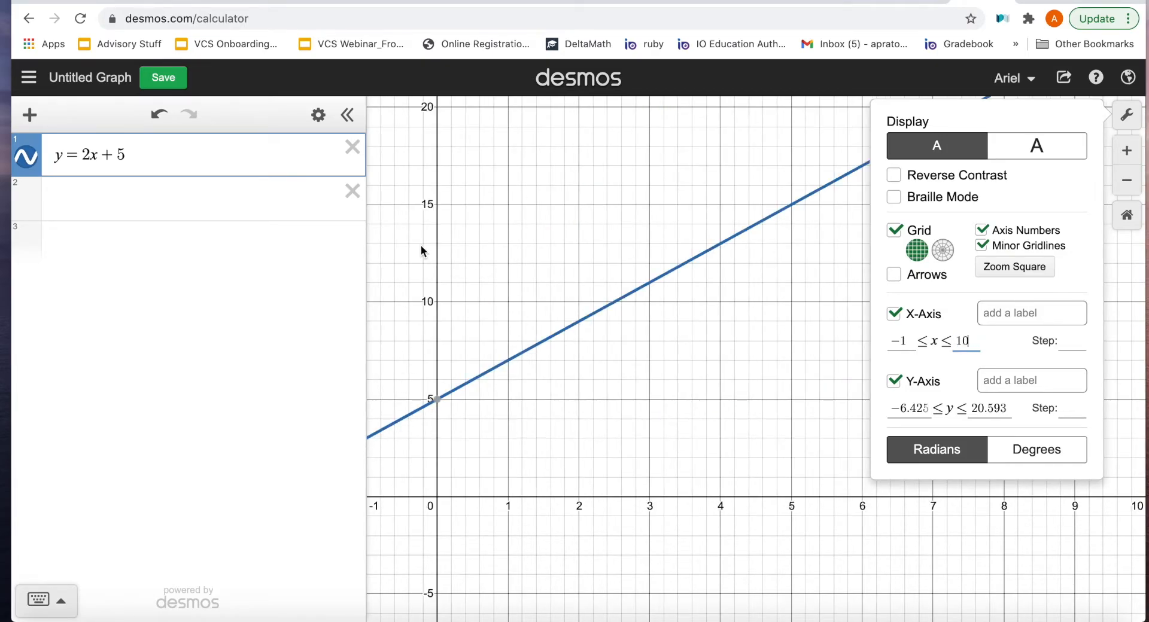
Try 0 as the x-axis minimum, and set it back to -1
click(905, 338)
key(BackSpace)
key(BackSpace)
text(0)
key(BackSpace)
text(-1)
Set the graph's y-axis range from -1 to 10
drag(932, 408, 870, 403)
text(-)
text(1)
key(Tab)
text(1)
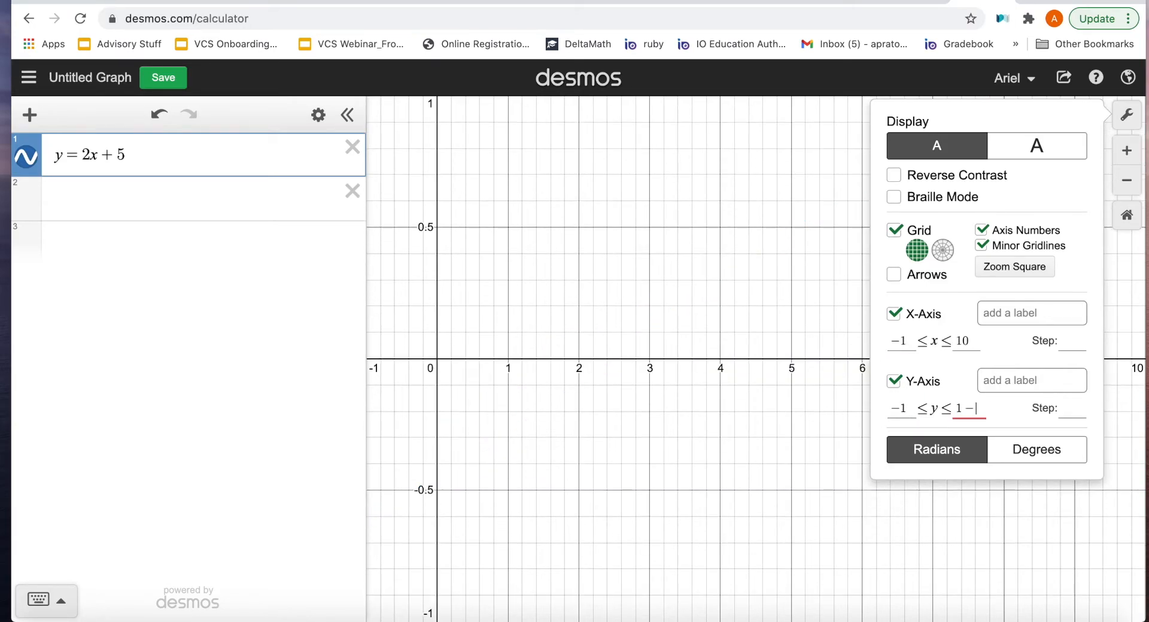
text(0)
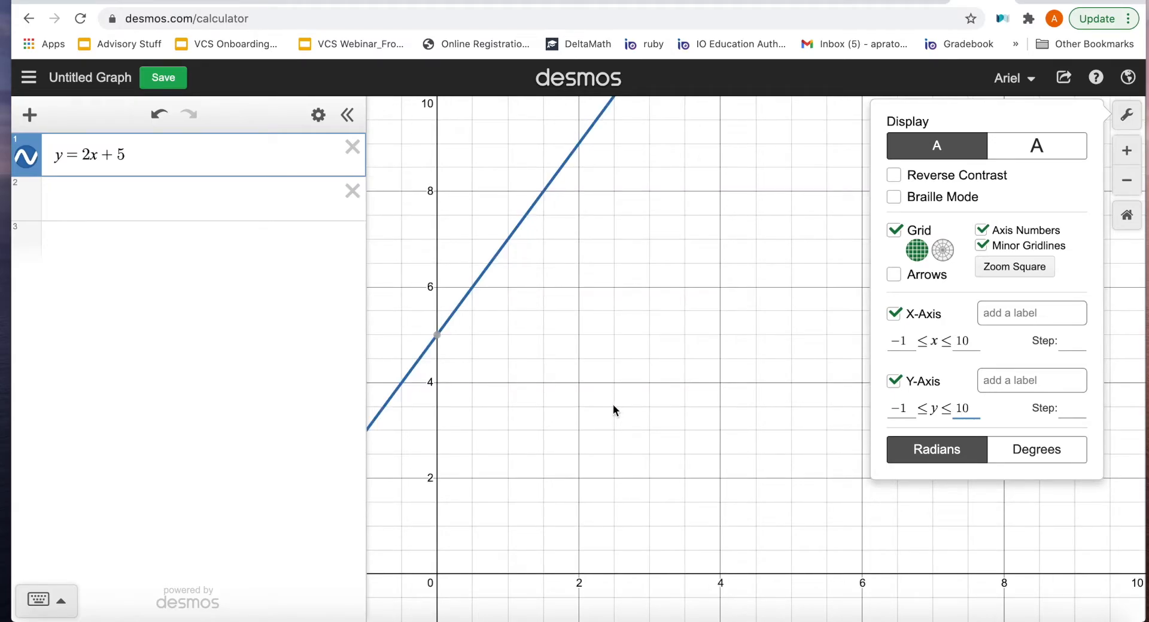
Label the horizontal axis "x-axis" and the vertical axis "y-axis"
click(1017, 313)
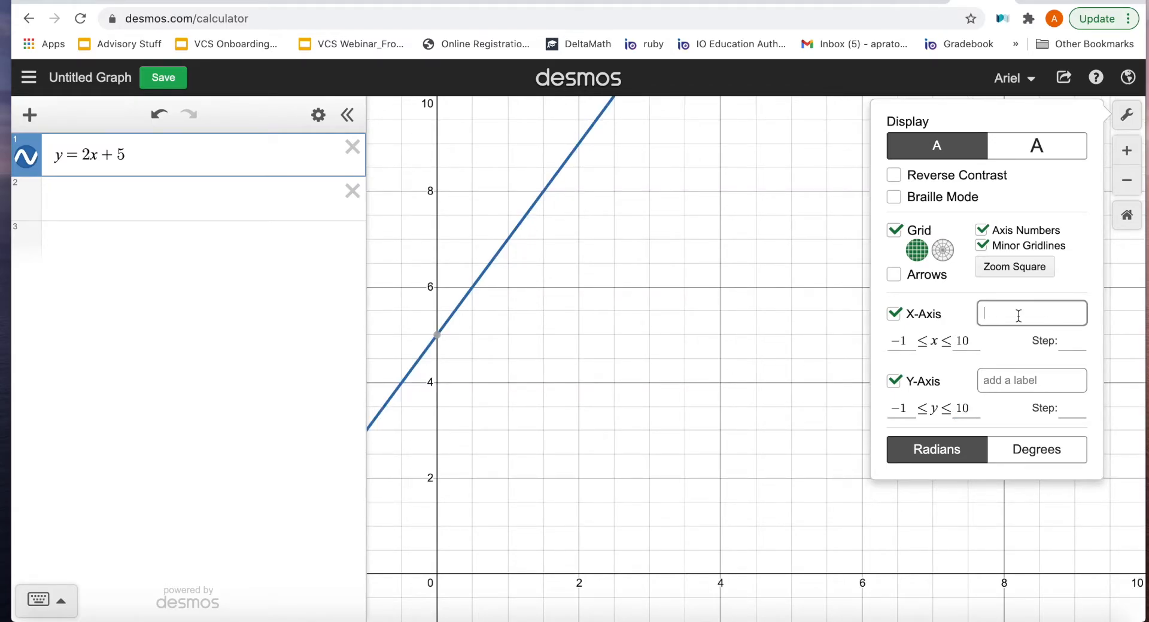
text(x-axis)
click(1006, 377)
text(y-axis)
click(757, 432)
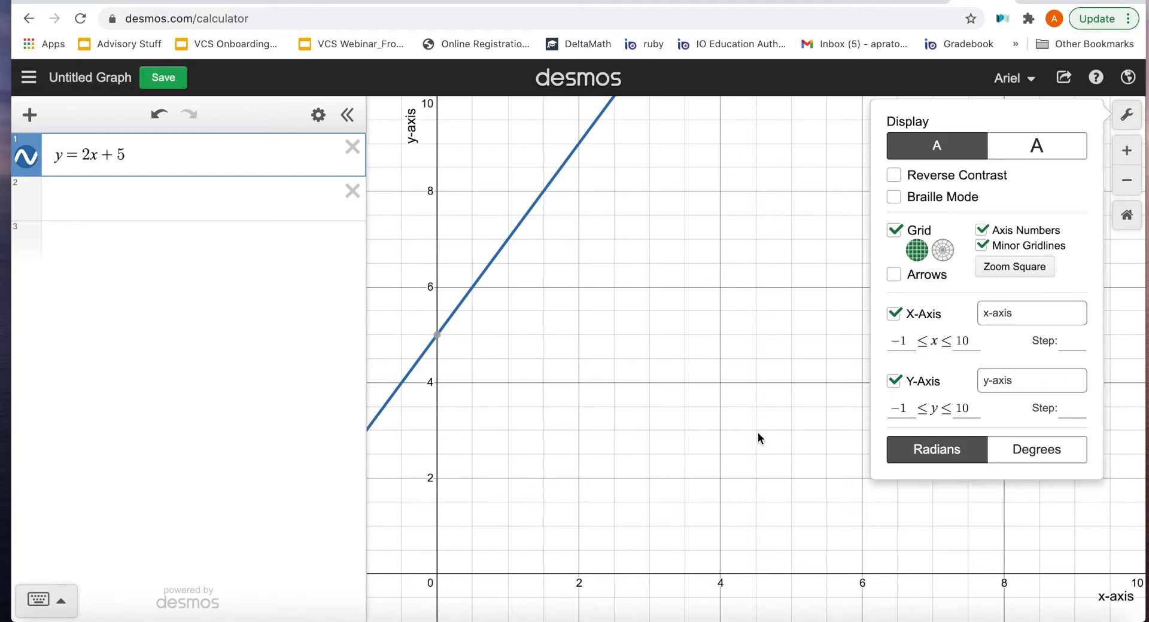
Convert the y = 2x + 5 expression into a table of values and finish editing the expression list
drag(515, 269, 633, 284)
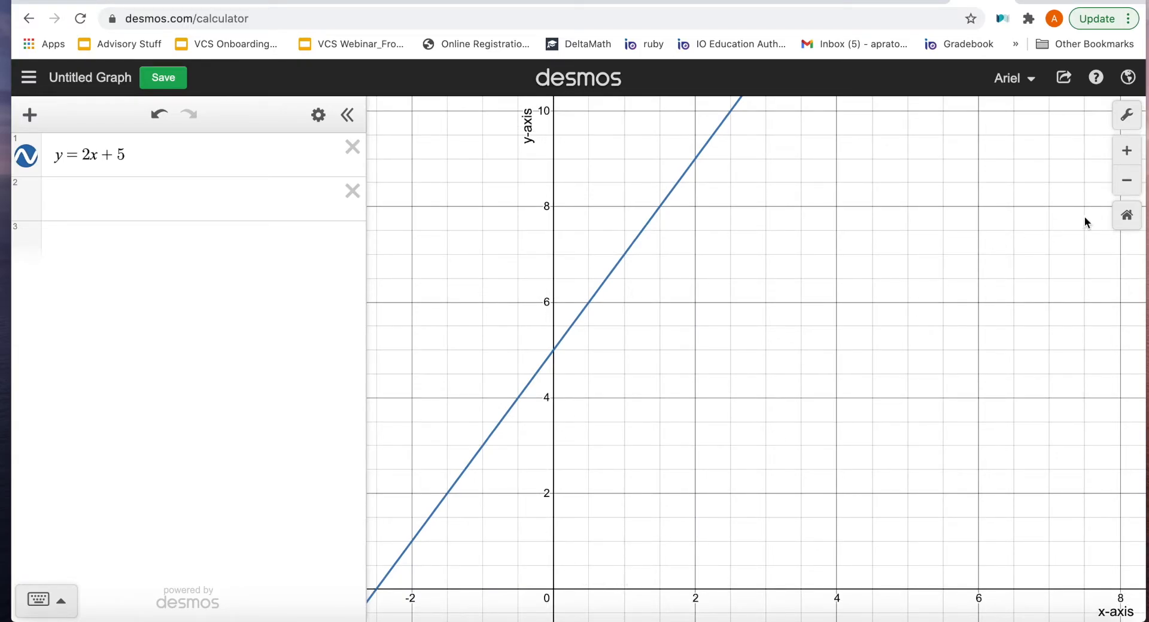
click(1127, 180)
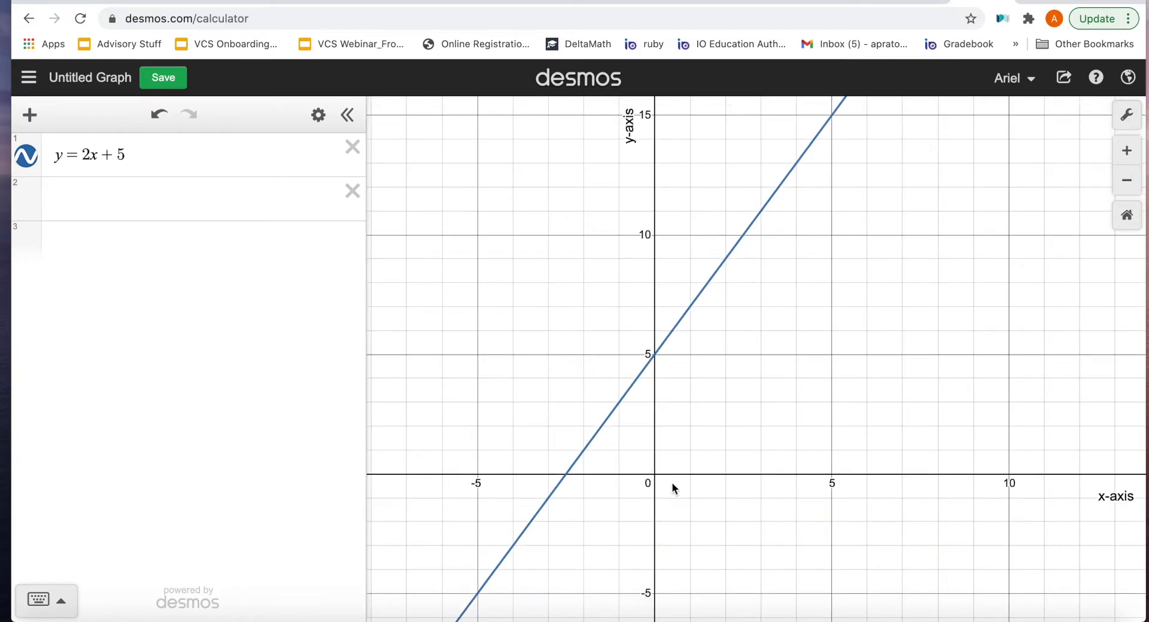
click(688, 305)
drag(688, 304, 689, 306)
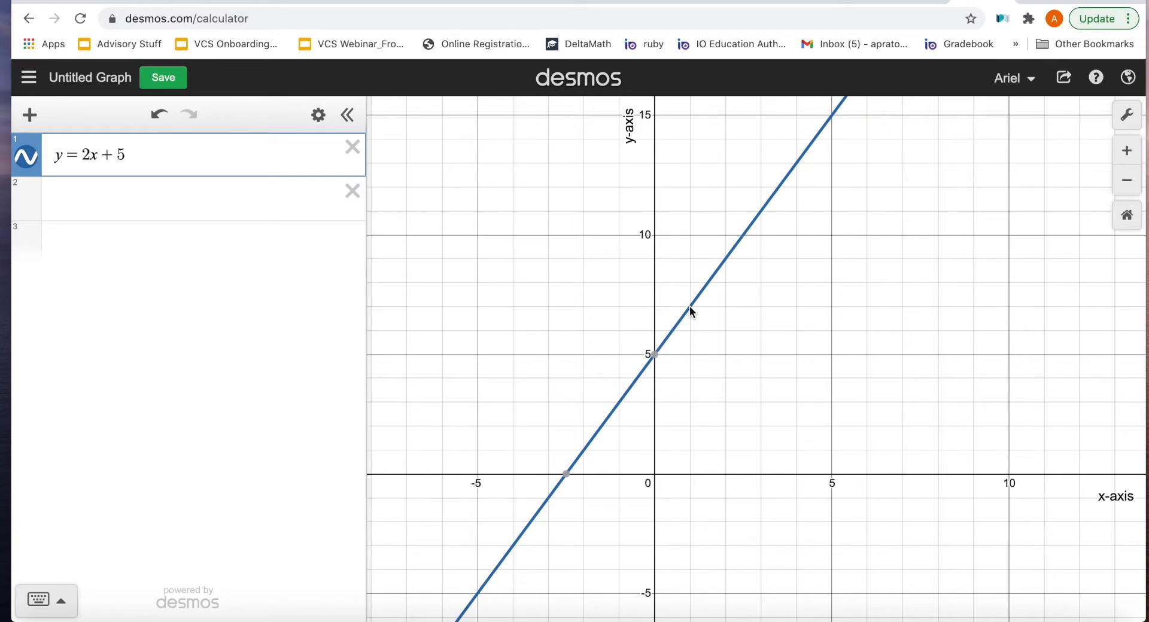
click(221, 198)
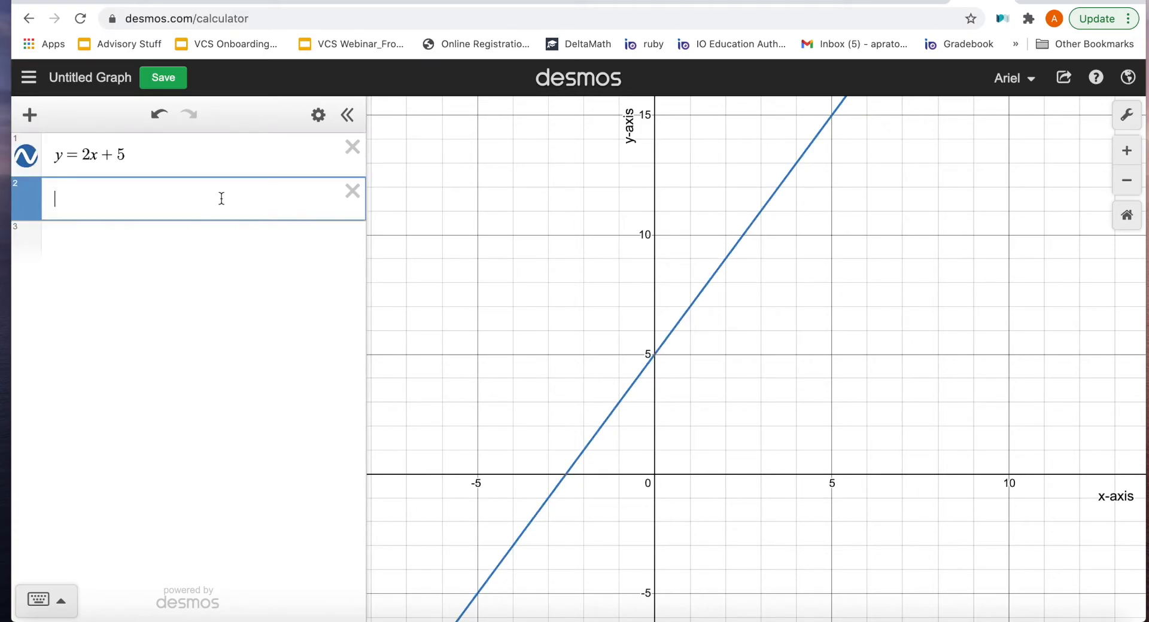
click(317, 115)
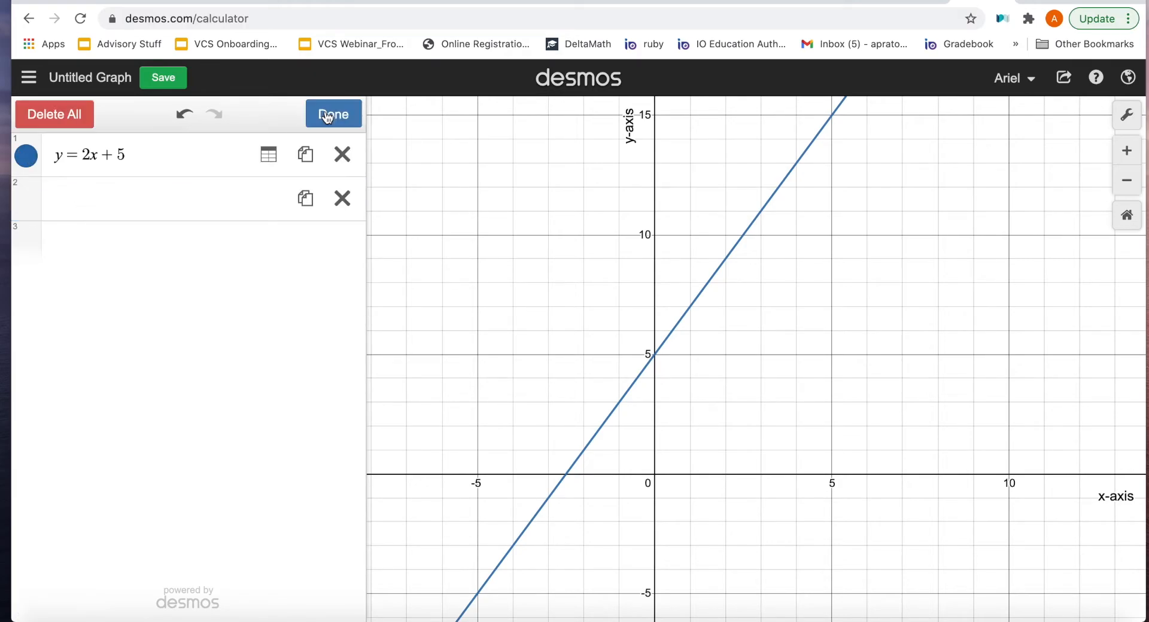
click(267, 157)
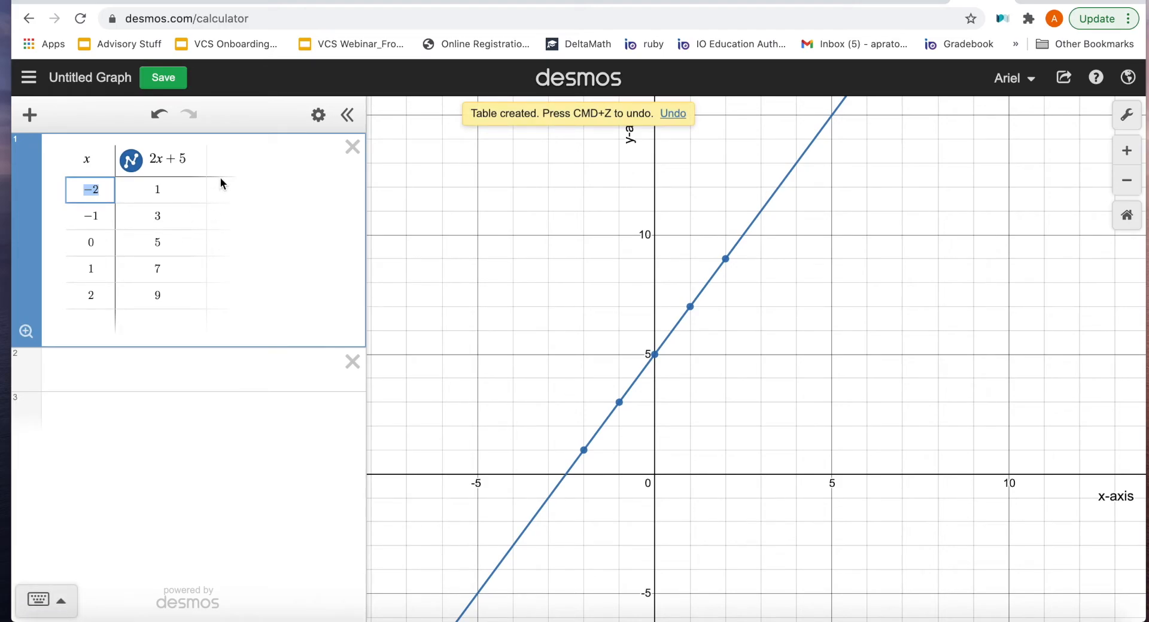
click(318, 115)
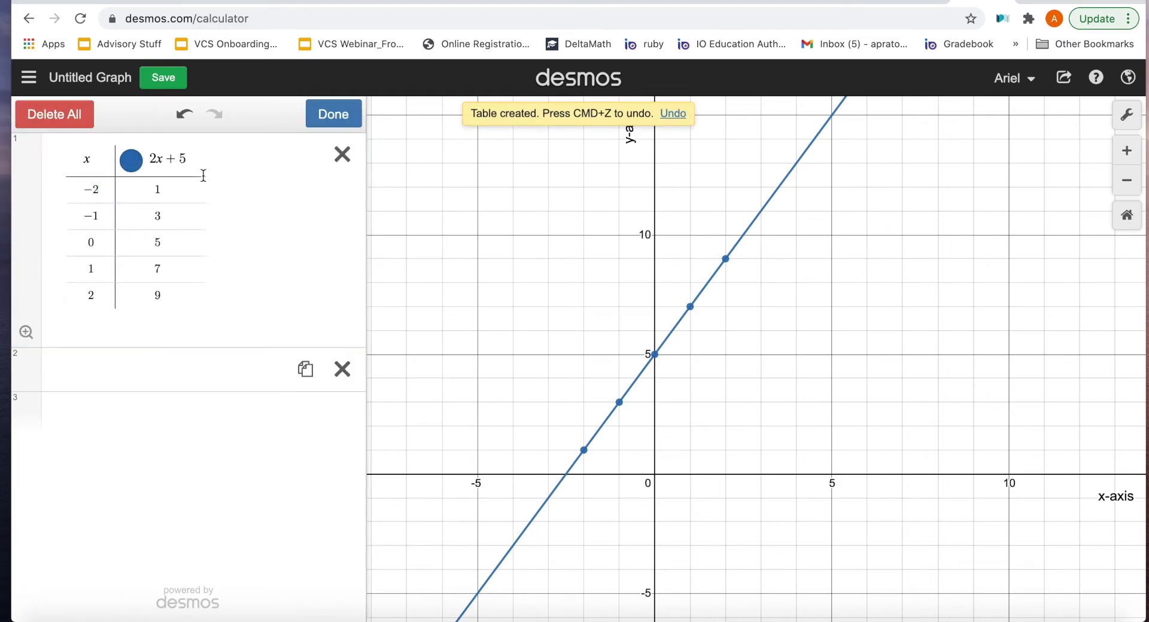
click(318, 117)
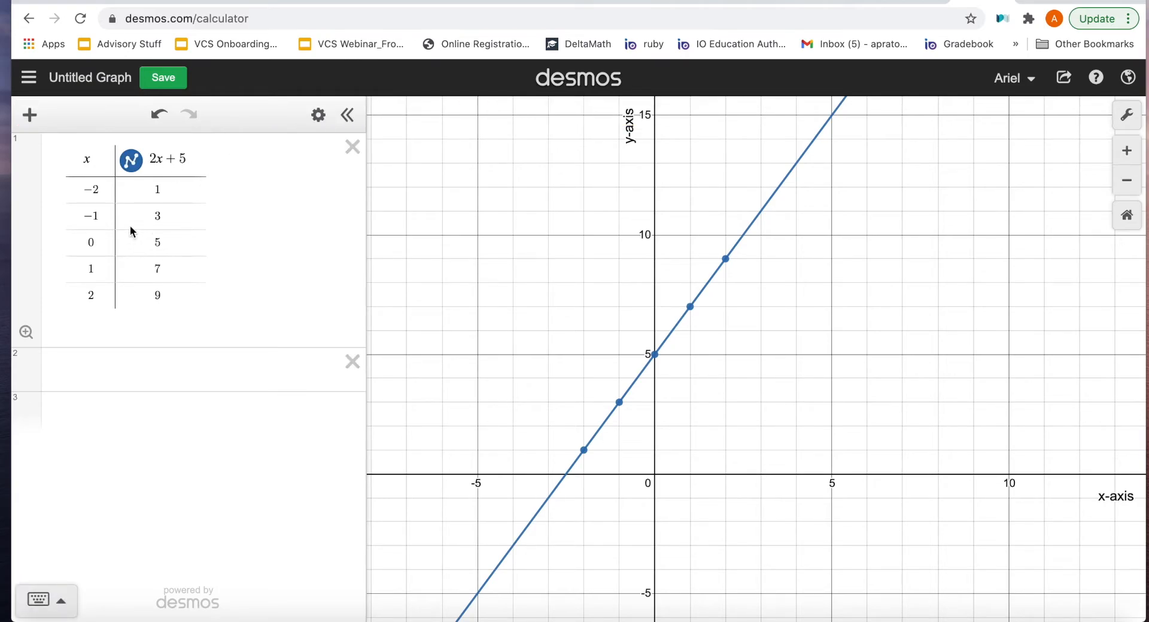
Hide the line connecting the points of the 2x + 5 table, and show it again
click(133, 164)
click(132, 164)
click(132, 164)
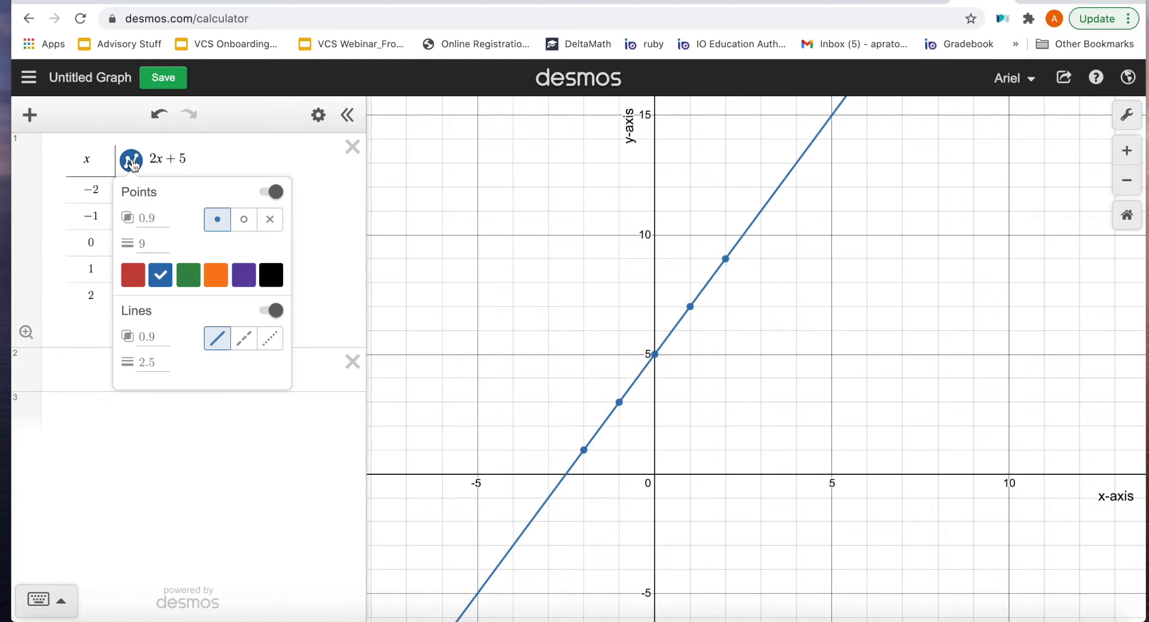
click(273, 316)
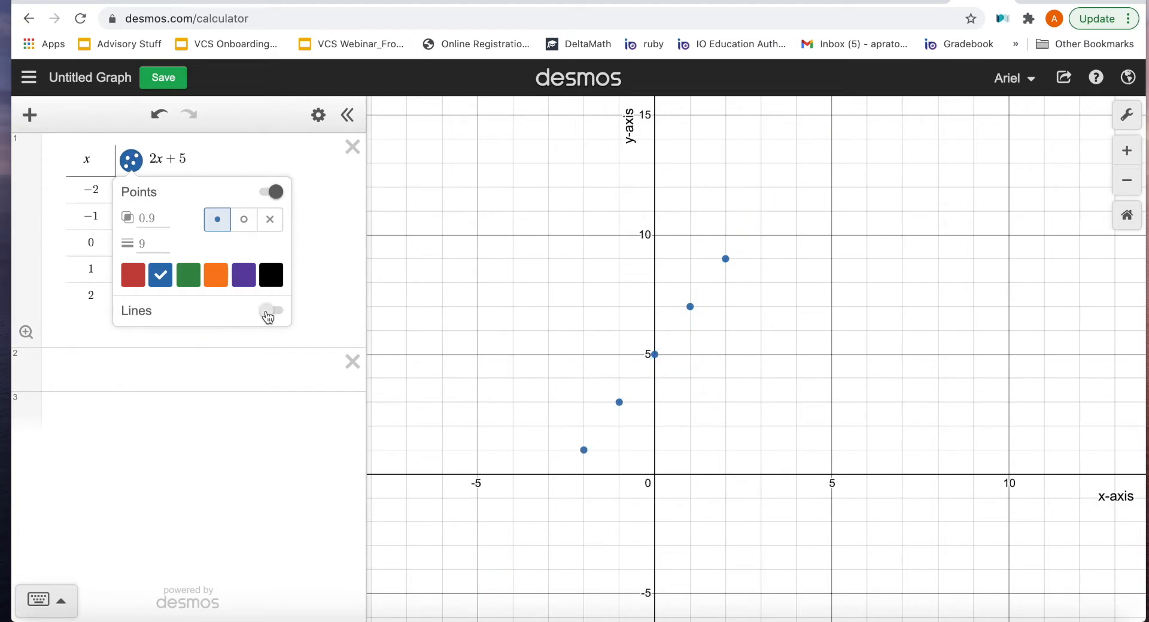
click(265, 313)
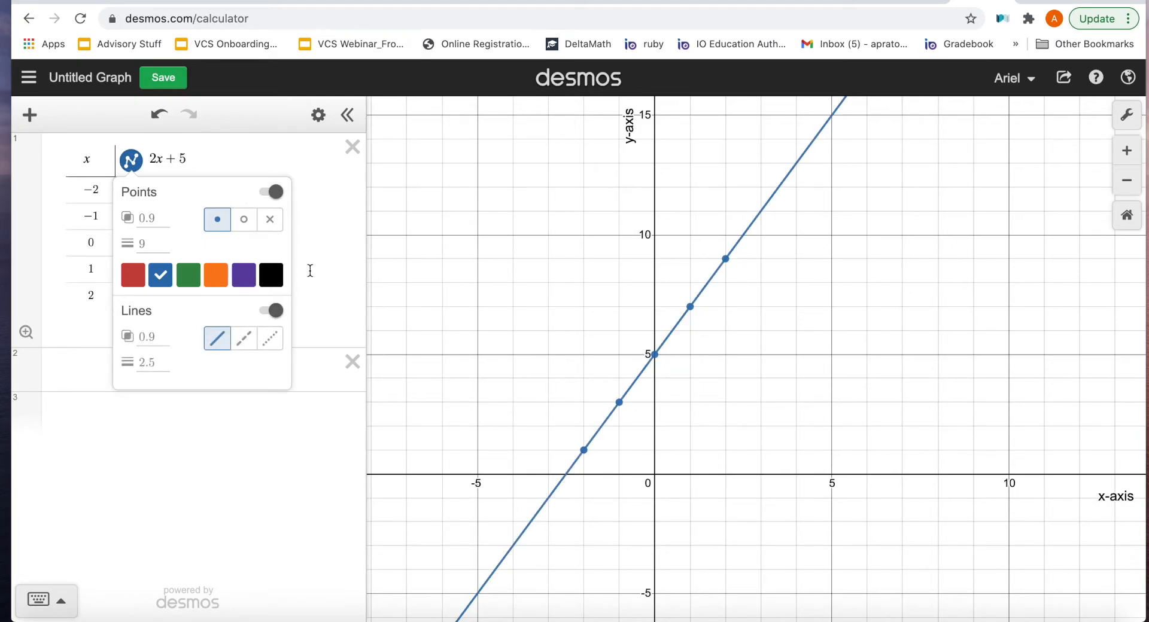
click(310, 270)
click(193, 390)
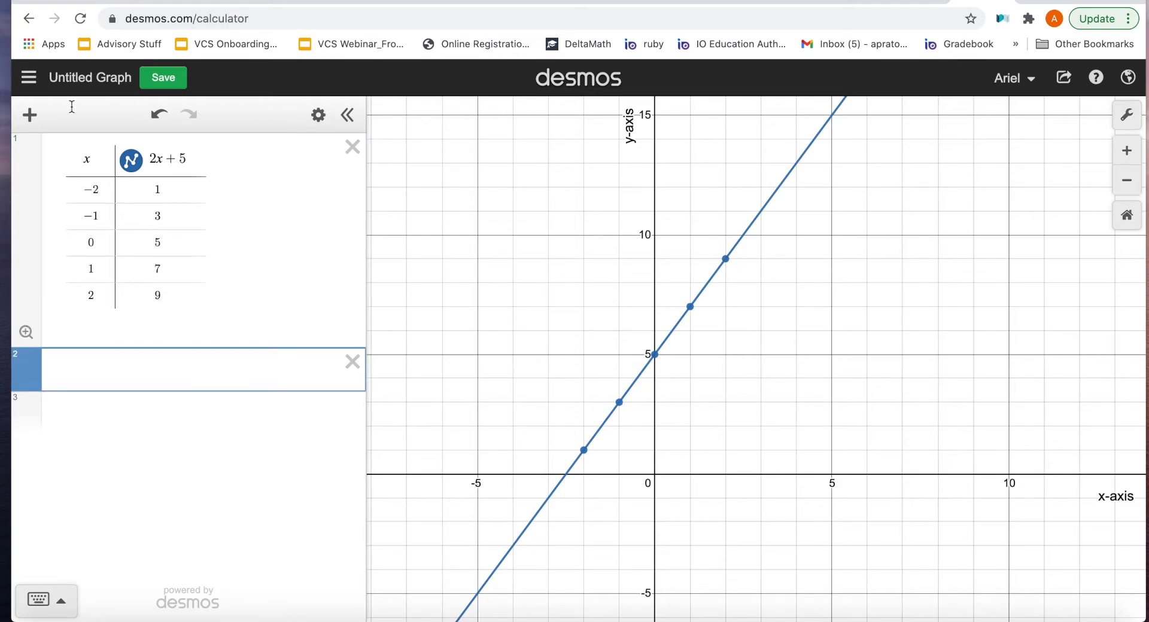
Add a new blank table below the 2x + 5 table and enter 0, 1, 2 and 3 as its x₁ values
click(30, 118)
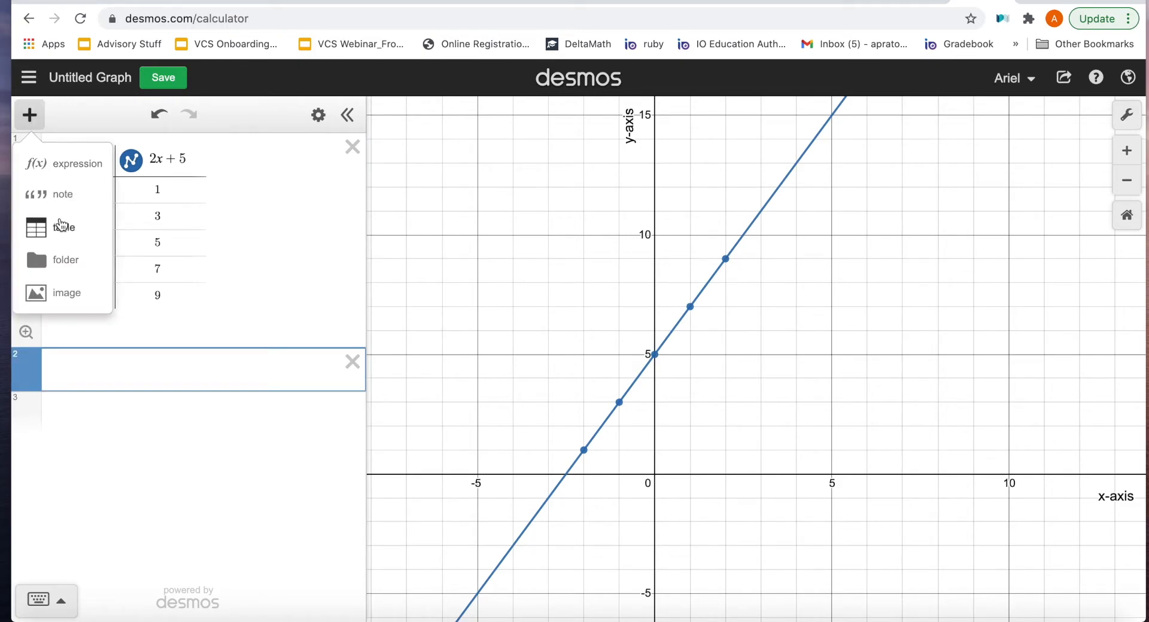
click(59, 219)
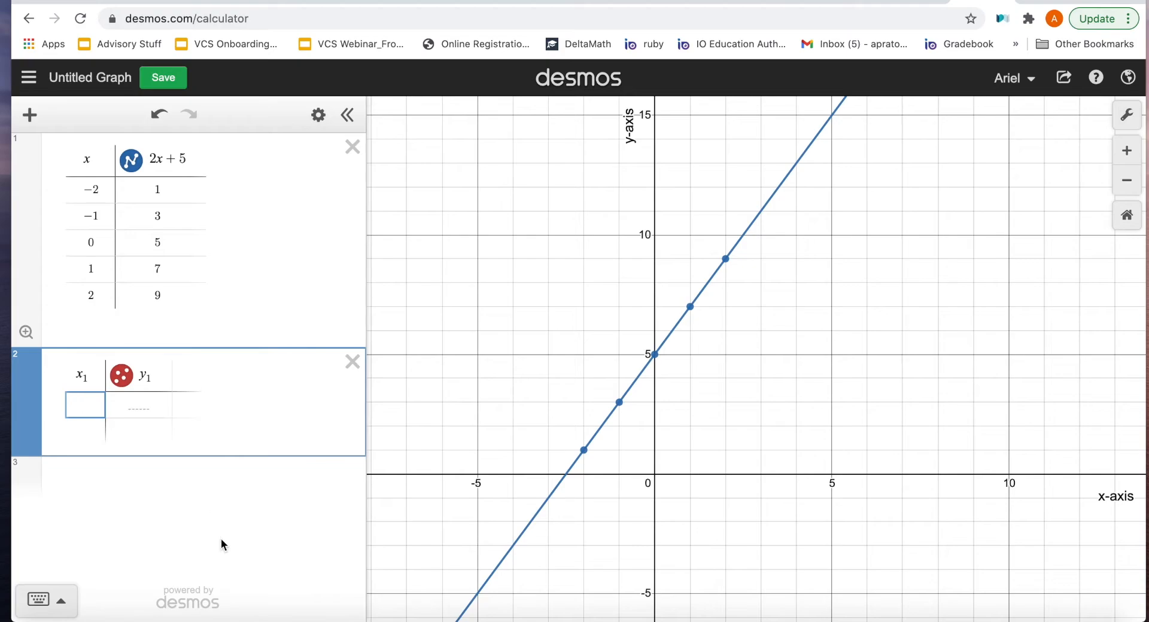
text(0)
key(Return)
text(1)
key(Return)
text(2)
key(Return)
text(3)
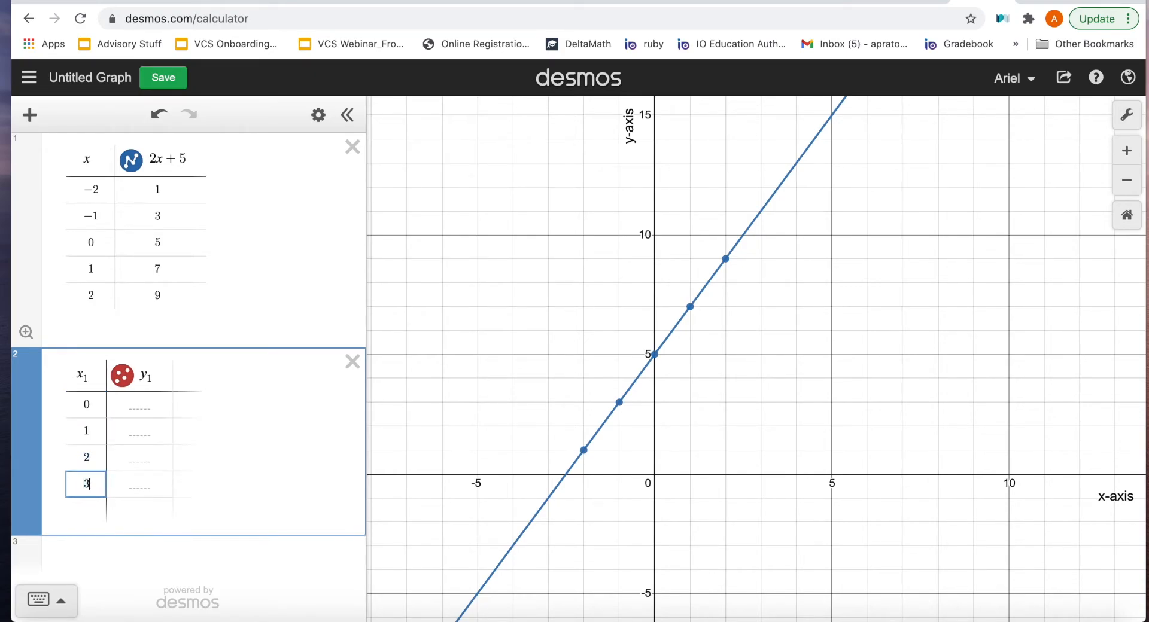
Fill the new table's y₁ column with 5, 10, 15 and 20
key(Right)
key(Up)
key(Up)
key(Up)
text(5)
key(Return)
text(10)
key(Return)
text(15)
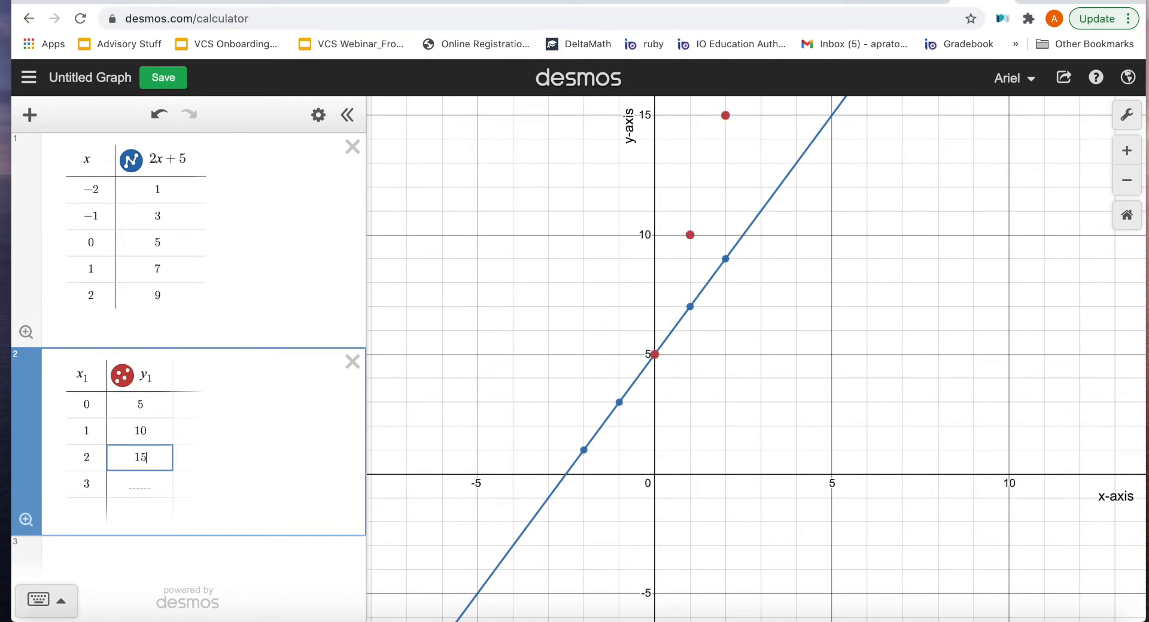
key(Return)
text(20)
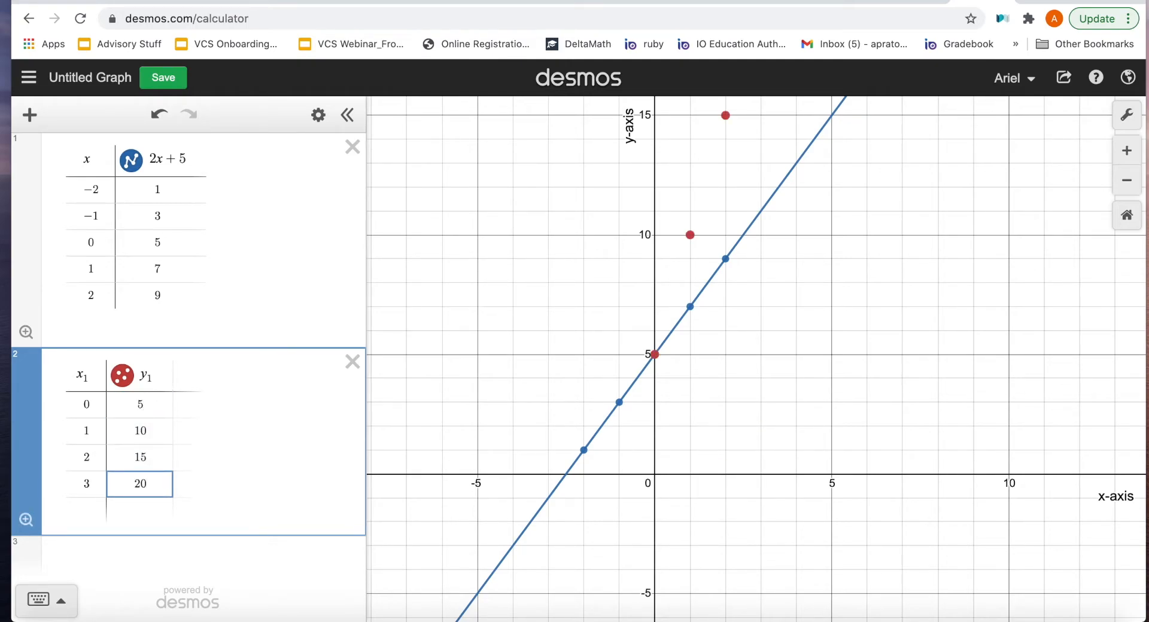
drag(925, 401, 881, 505)
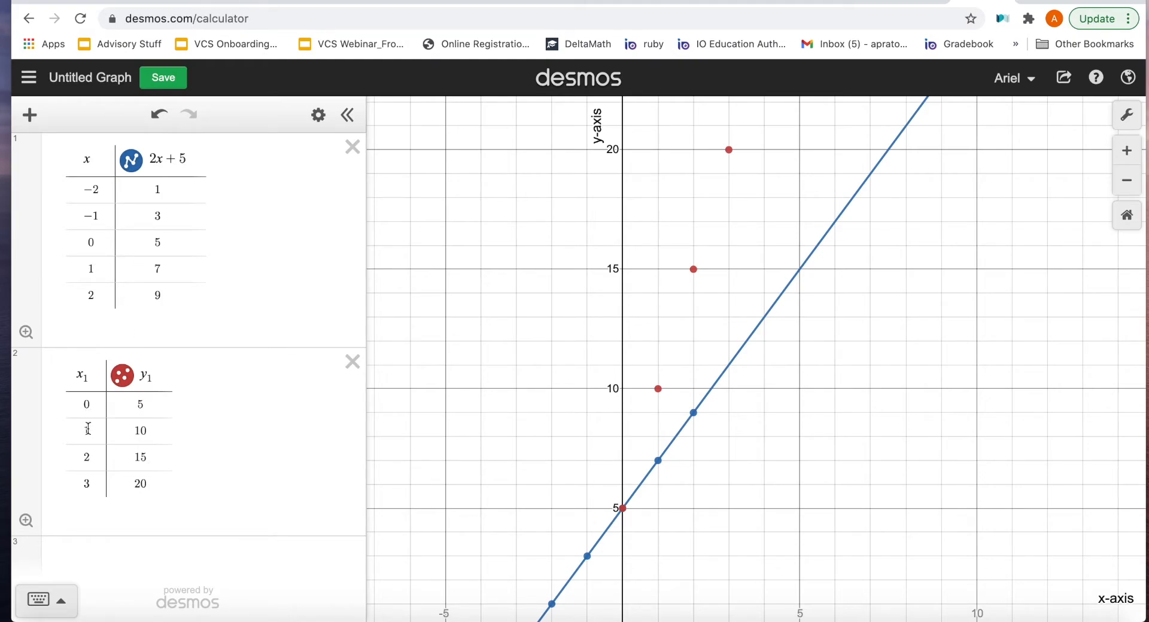
Connect the points of the x₁, y₁ table with lines and make the points draggable in both directions
click(123, 377)
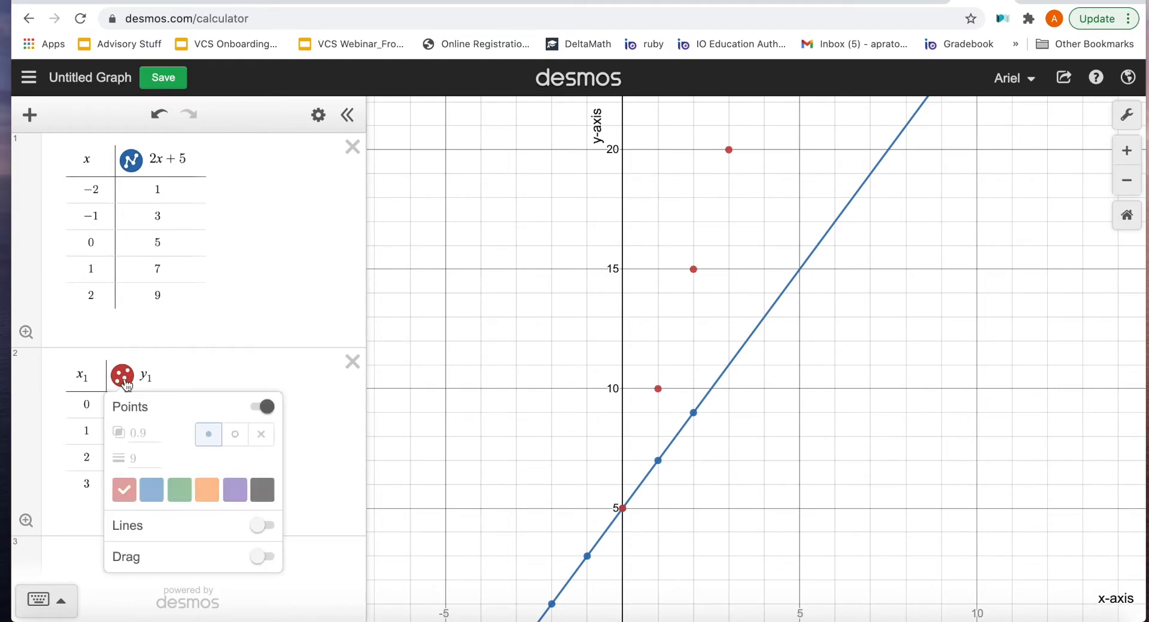
click(254, 529)
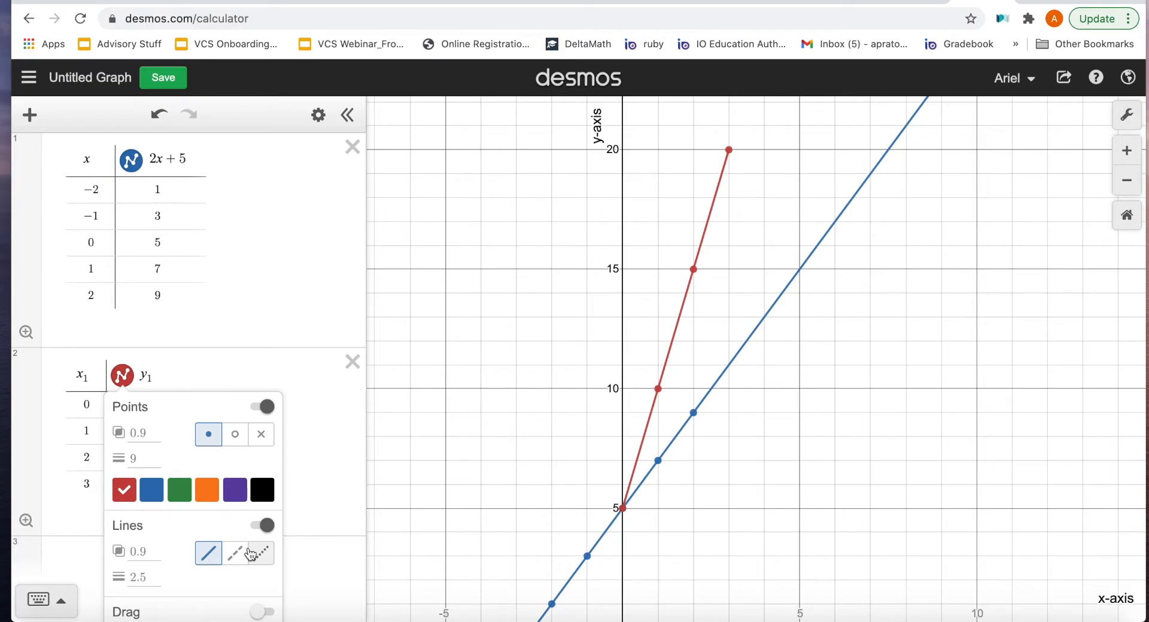
click(258, 612)
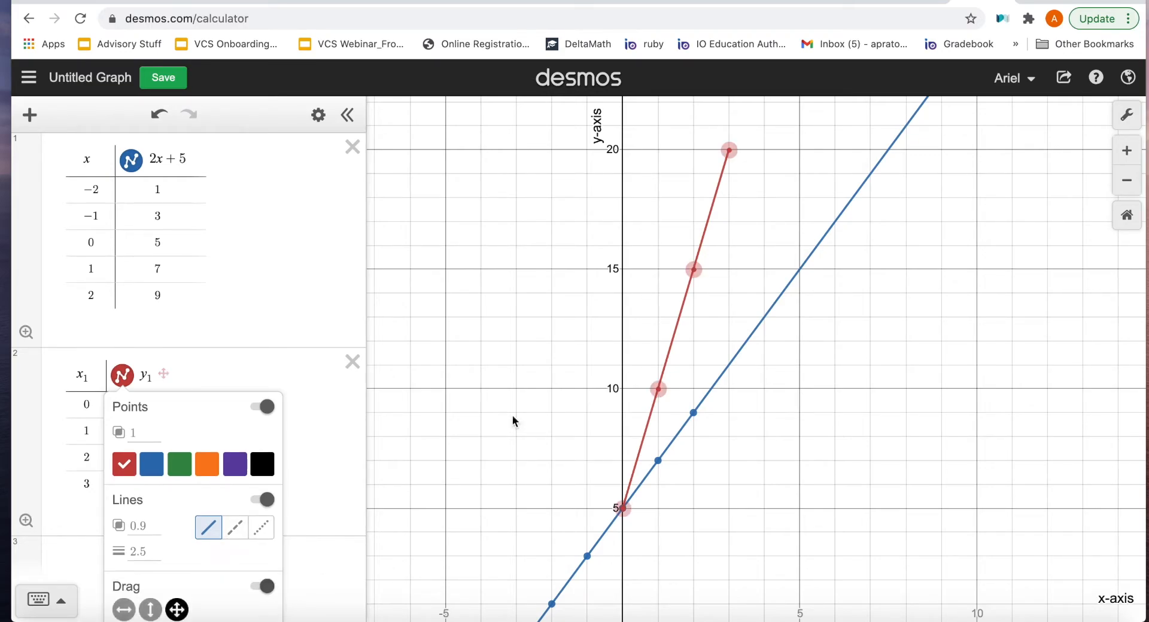
mouse_move(730, 152)
mouse_down()
mouse_move(731, 124)
mouse_move(731, 152)
mouse_up()
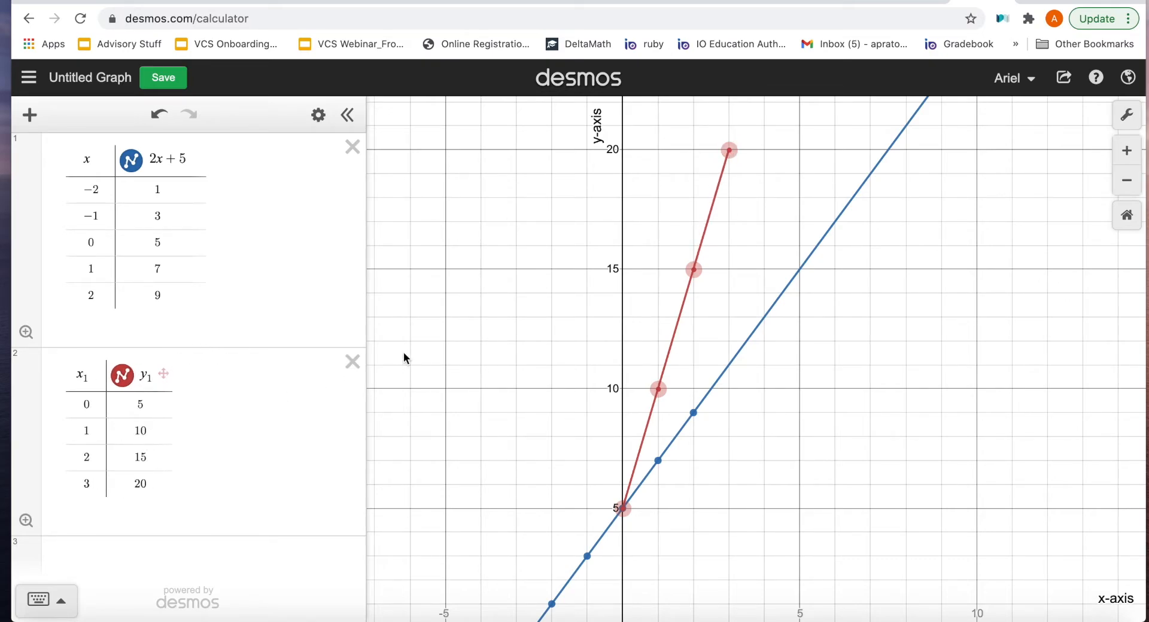
drag(431, 361, 425, 288)
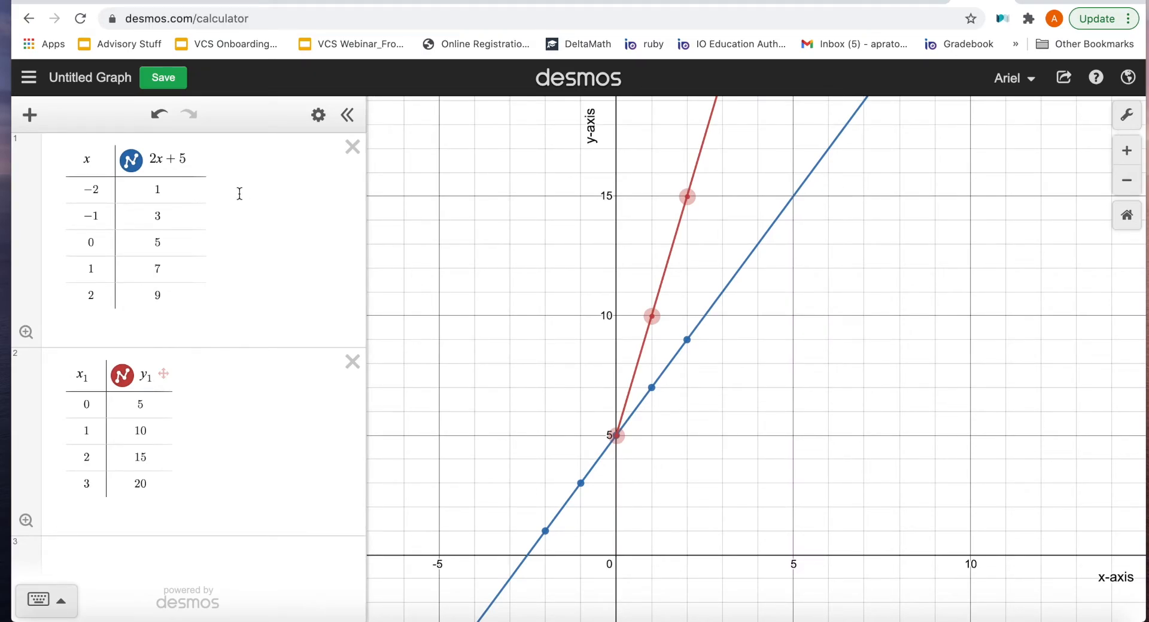
Save the graph with the title "Graph 4"
click(95, 78)
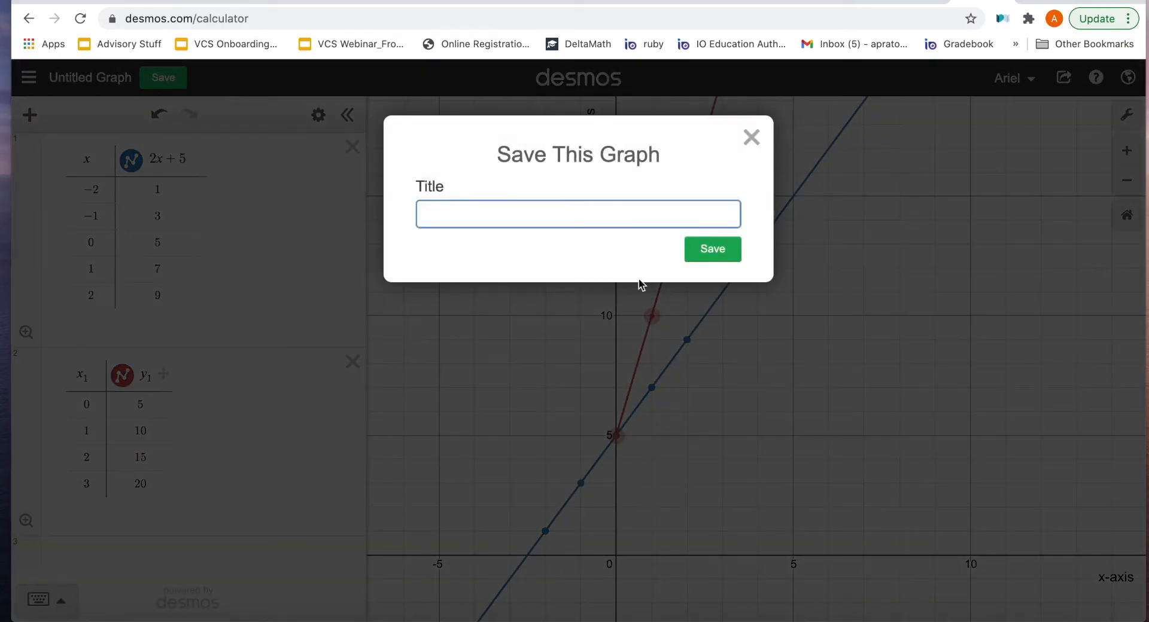
text(Graph )
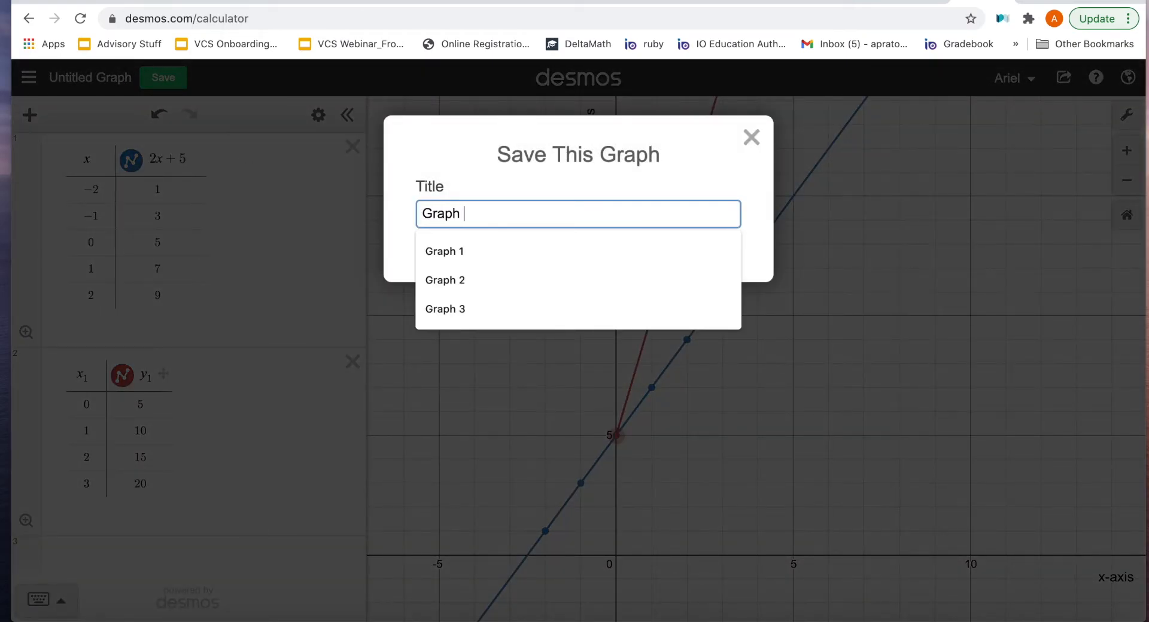
text(4)
key(Return)
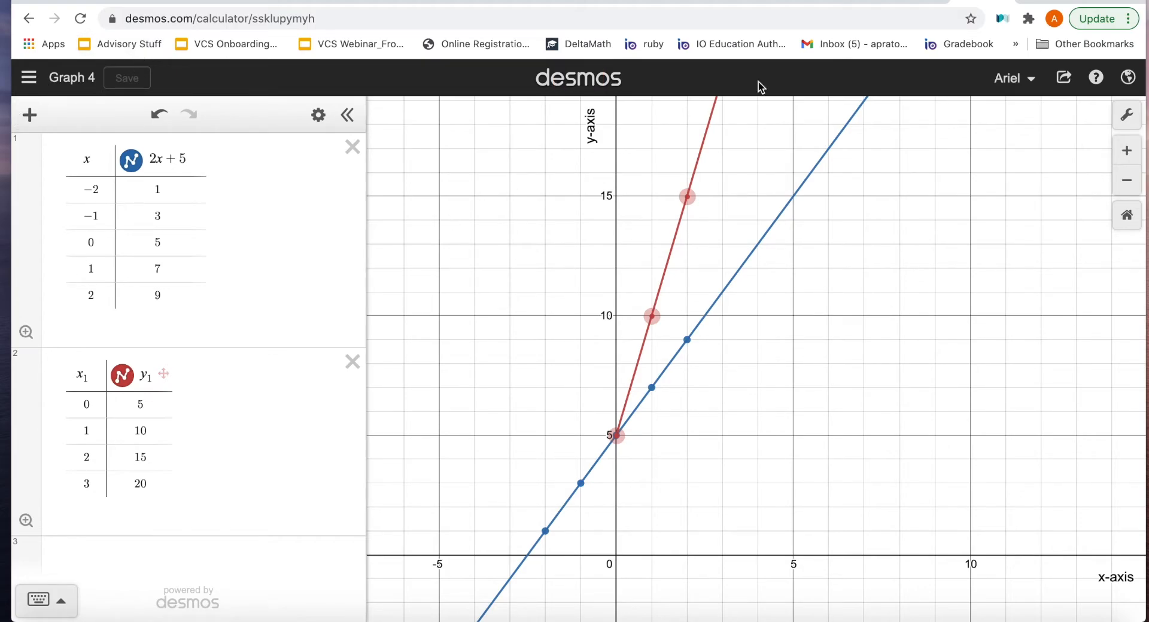
Look at the account options and the list of saved graphs, and return to the current graph
click(1017, 86)
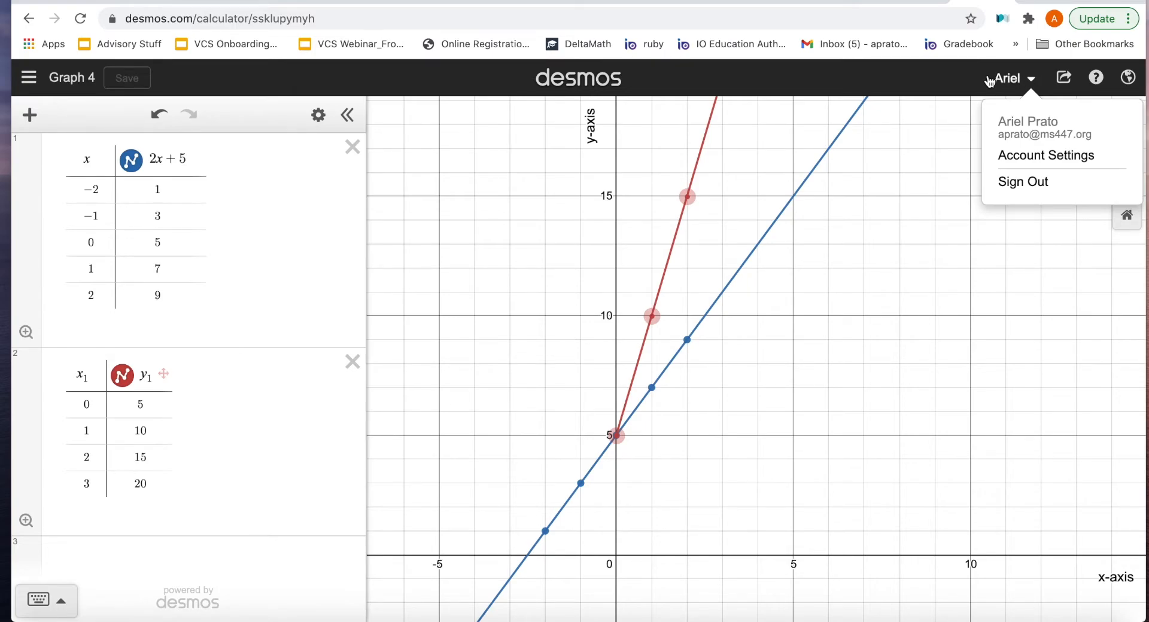
click(938, 152)
click(29, 77)
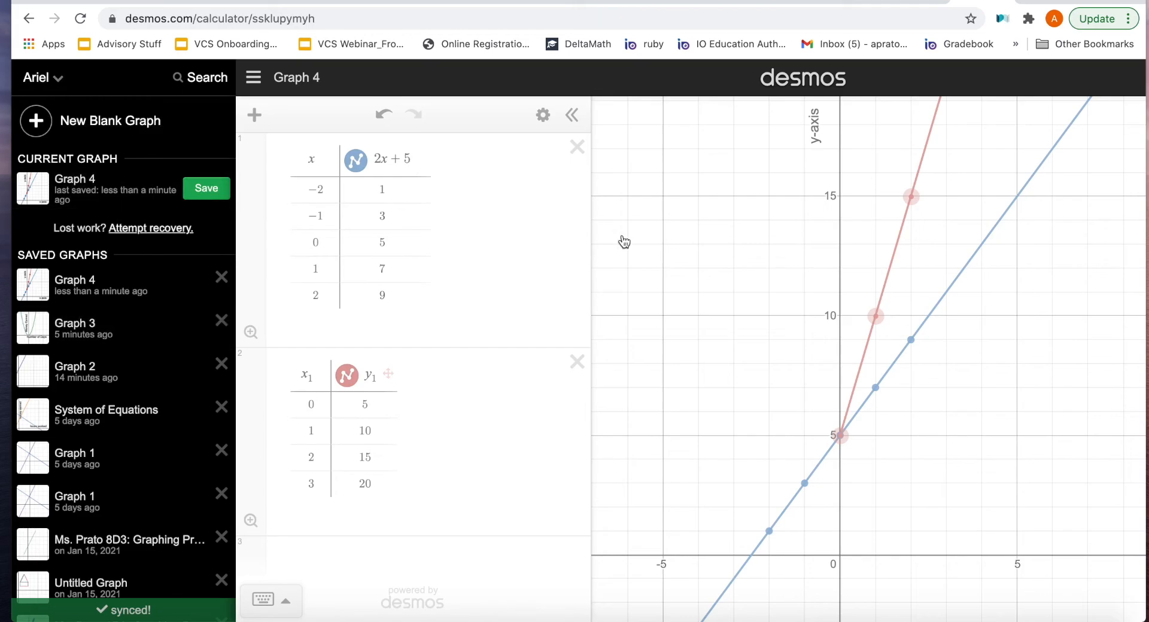
click(652, 225)
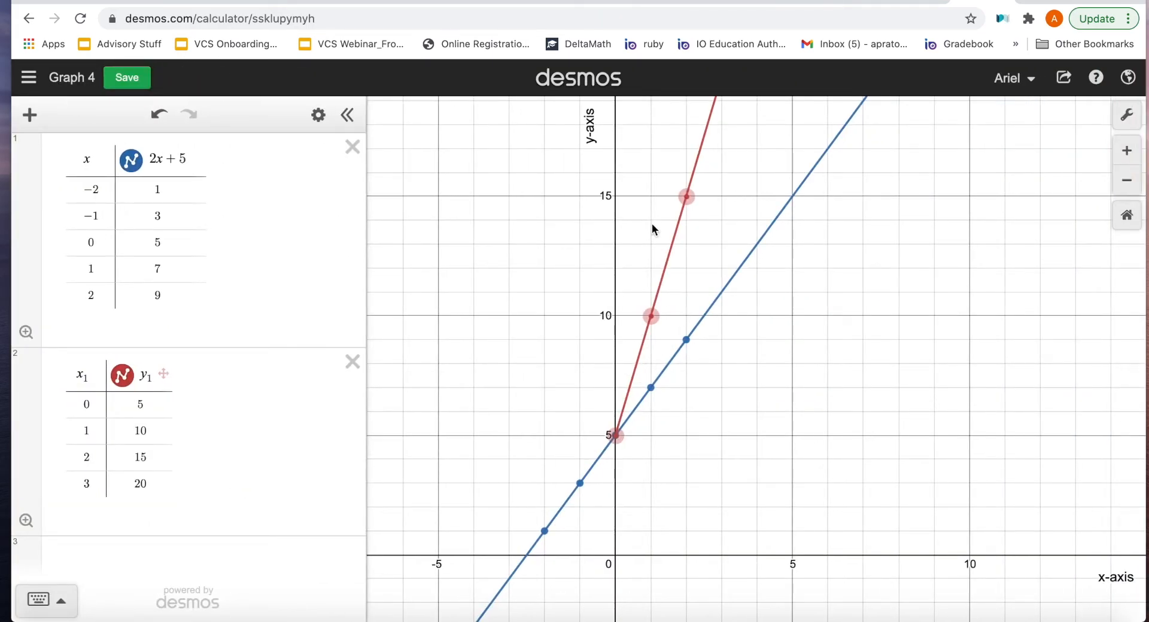
Delete both tables and graph the absolute value function y = |x| as the first expression
click(343, 369)
click(352, 148)
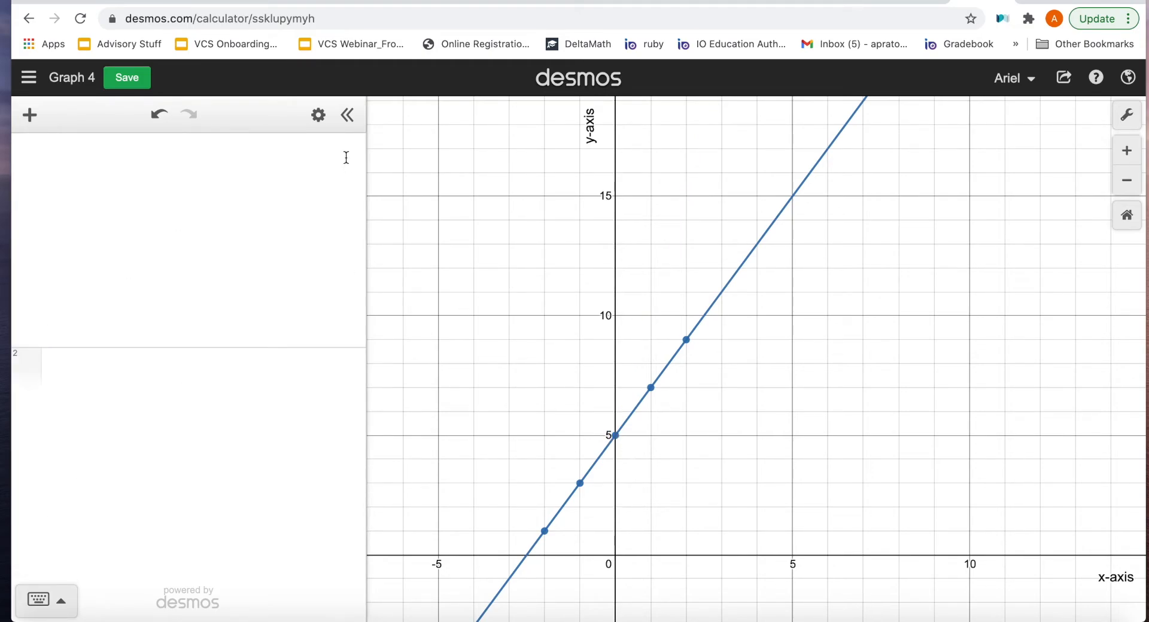
click(155, 173)
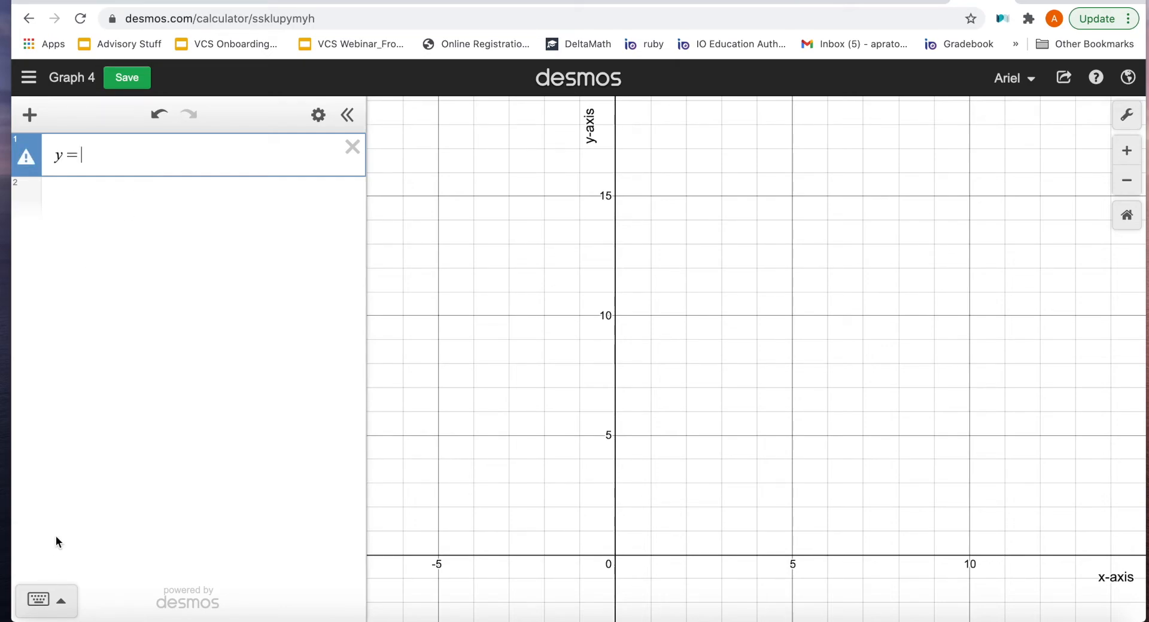
click(62, 592)
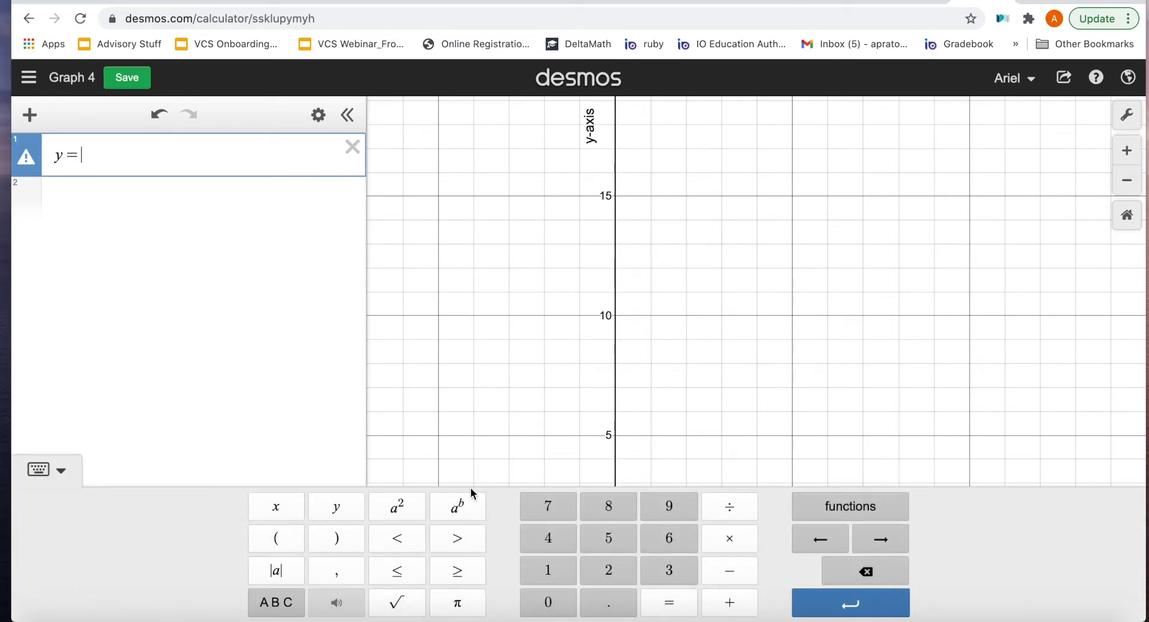
click(287, 577)
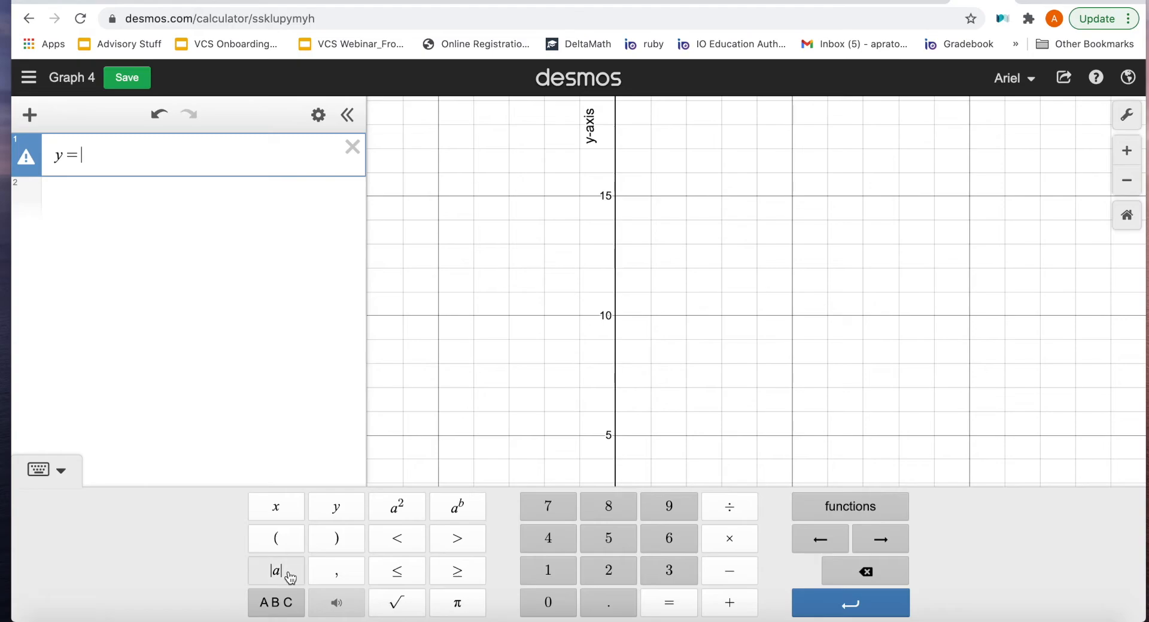
text(x|)
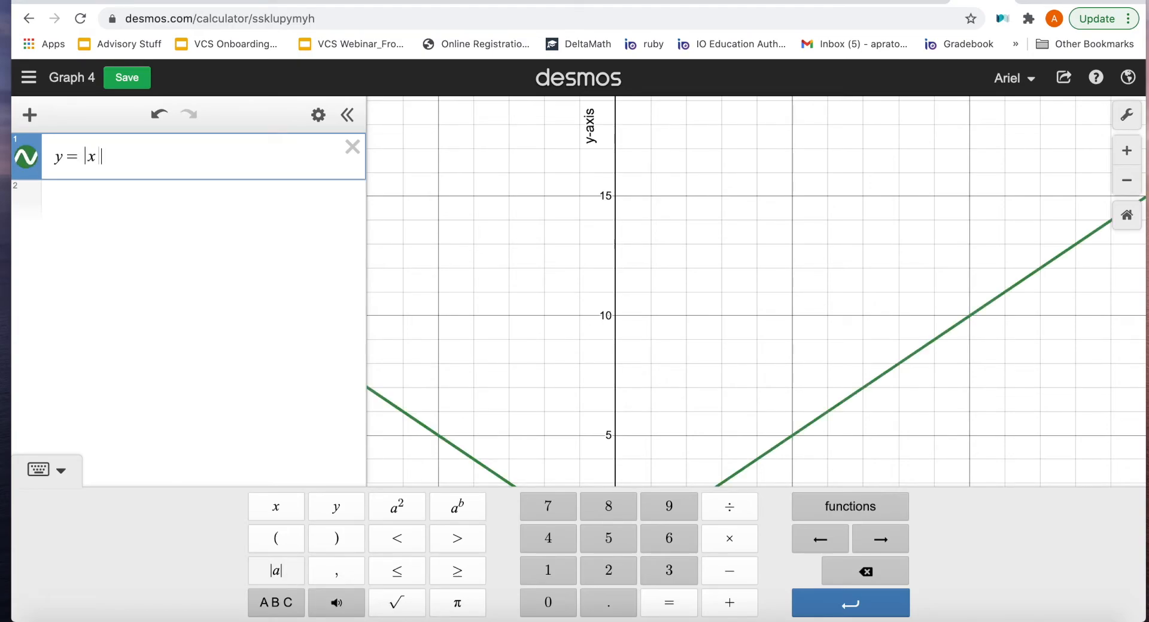
key(Return)
drag(520, 390, 590, 275)
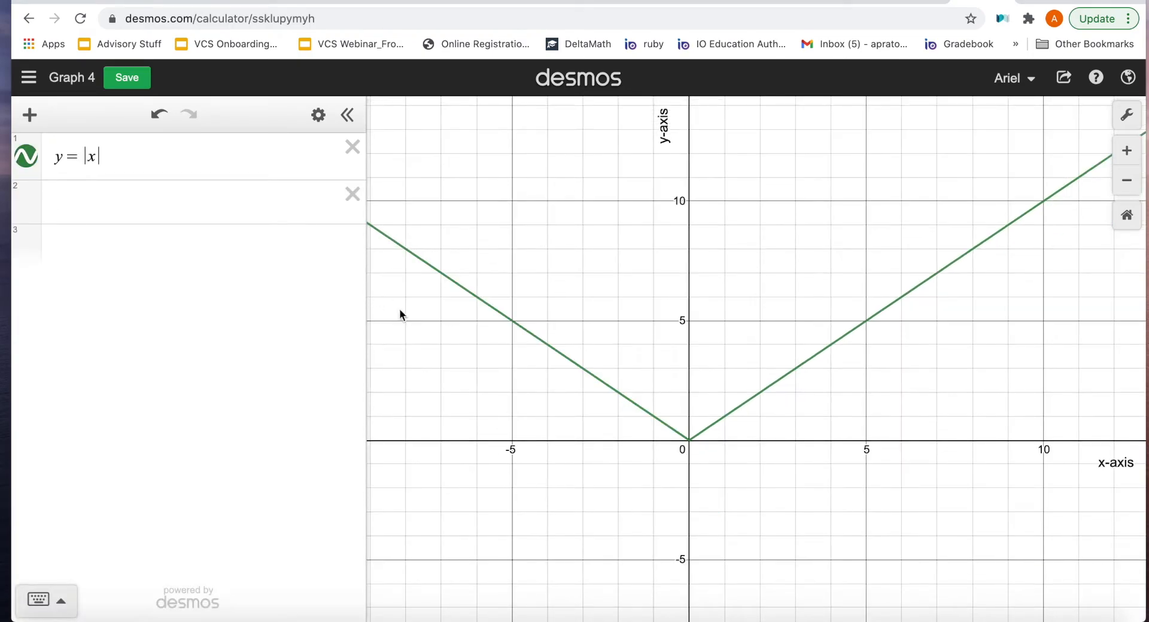
Clear the y = |x| expression and remove the blank expression line below it
click(128, 198)
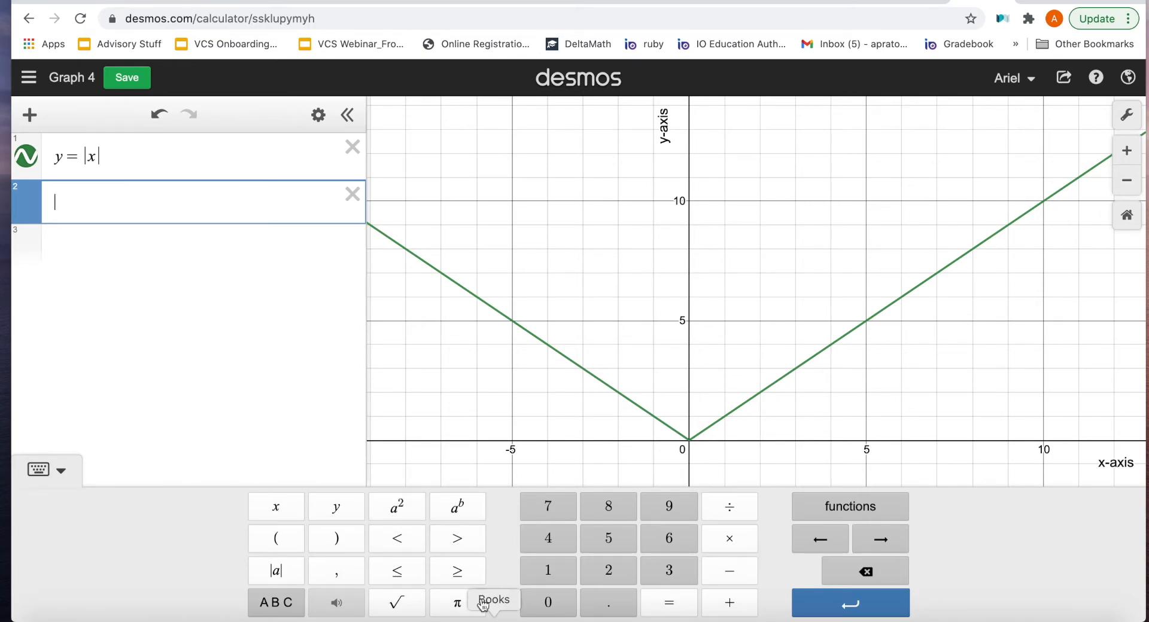
click(147, 160)
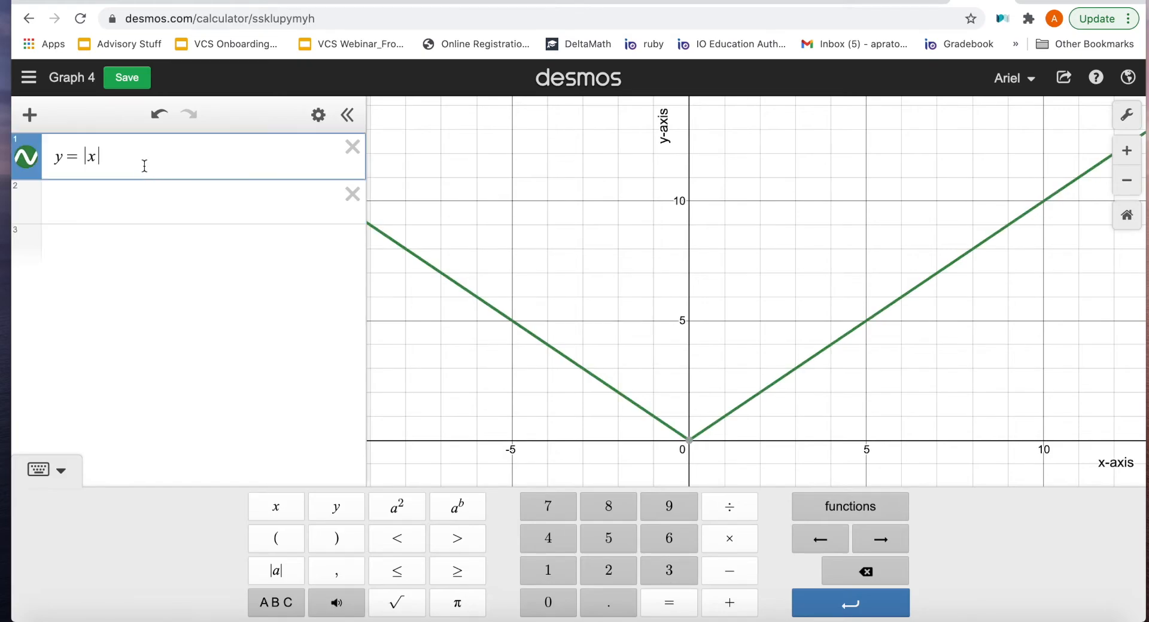
drag(144, 165, 30, 137)
key(BackSpace)
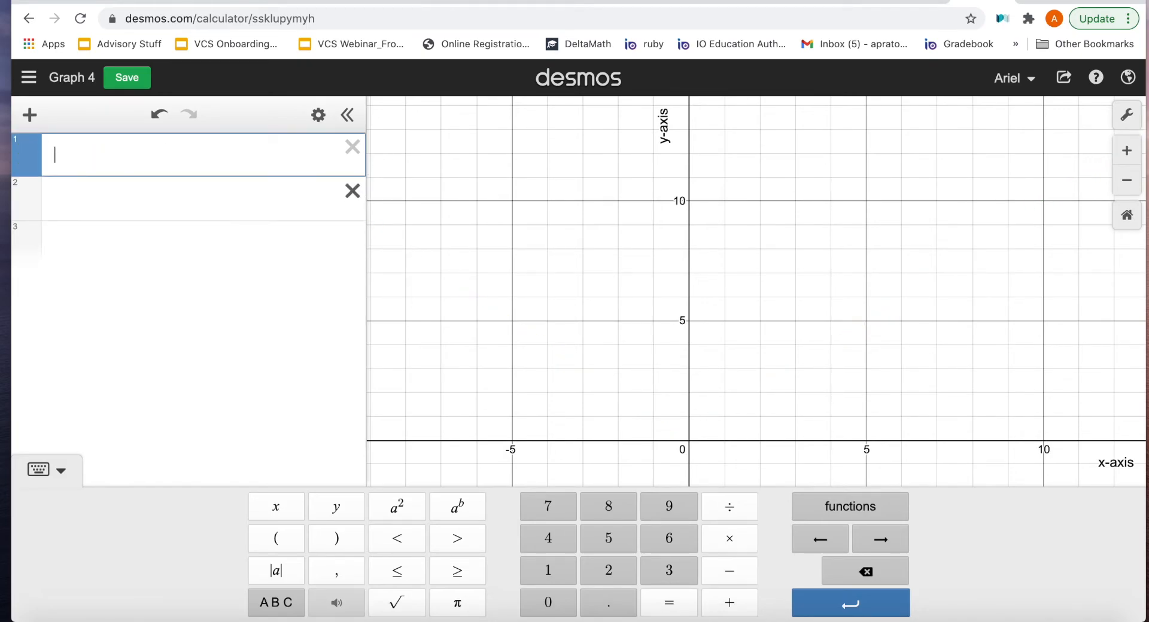
click(352, 191)
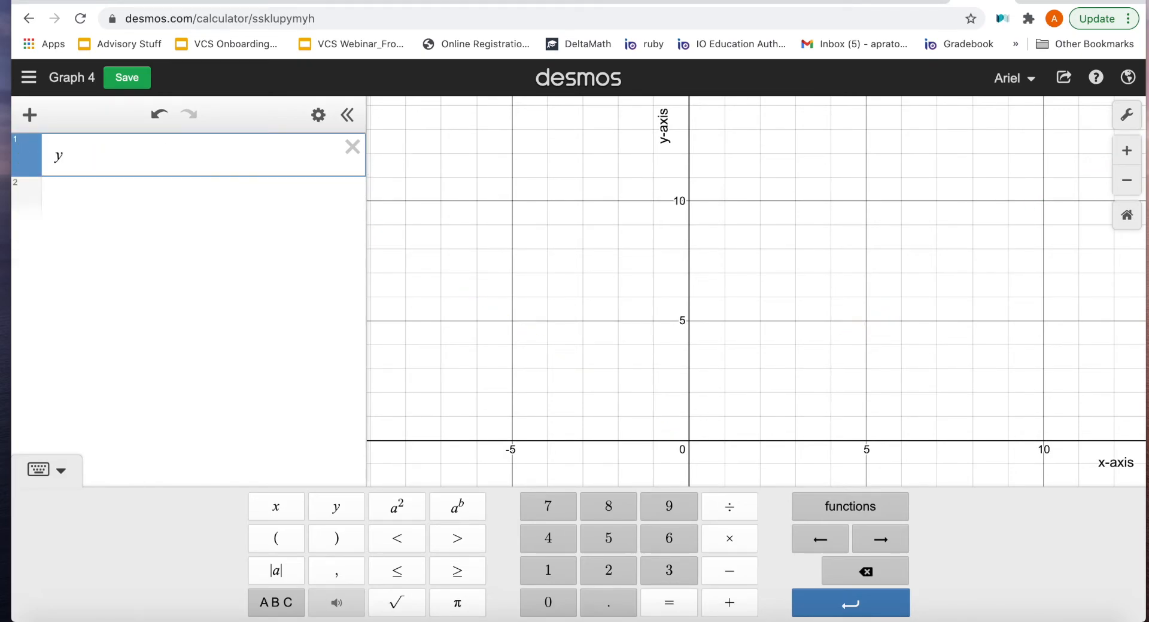
Enter the general line equation y = mx + b as the first expression
text(y=x)
key(BackSpace)
text(x)
key(BackSpace)
text(mx + b)
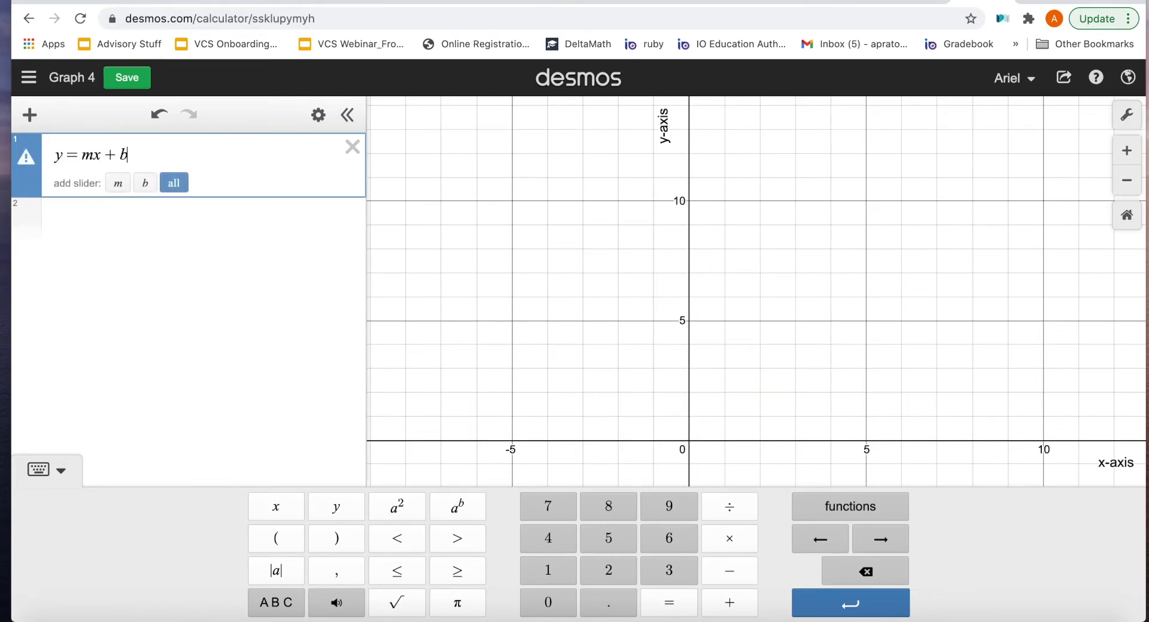
Add sliders for the parameters m and b of the line equation
drag(451, 293, 444, 413)
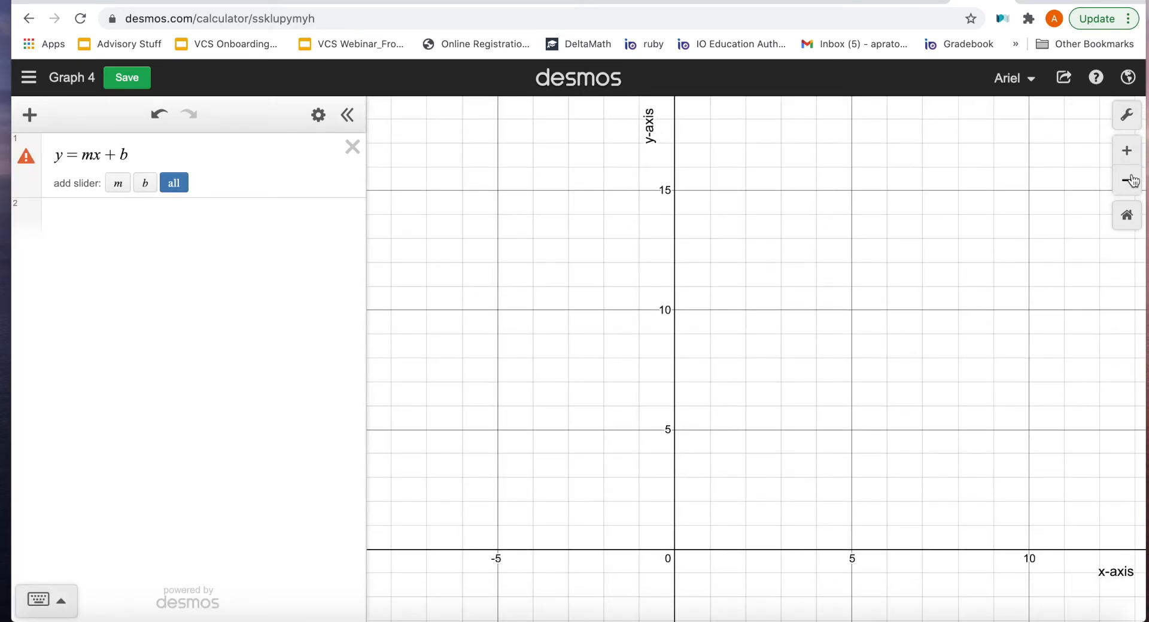
click(1126, 180)
click(118, 184)
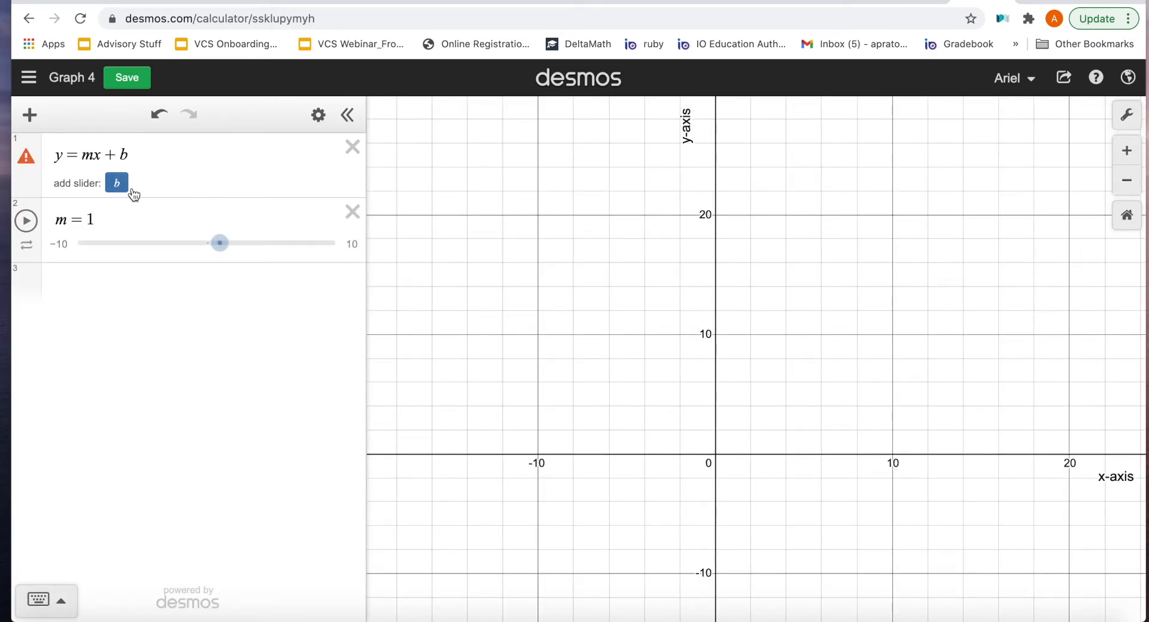
click(118, 183)
mouse_move(623, 351)
mouse_down()
mouse_move(592, 309)
mouse_move(611, 333)
mouse_up()
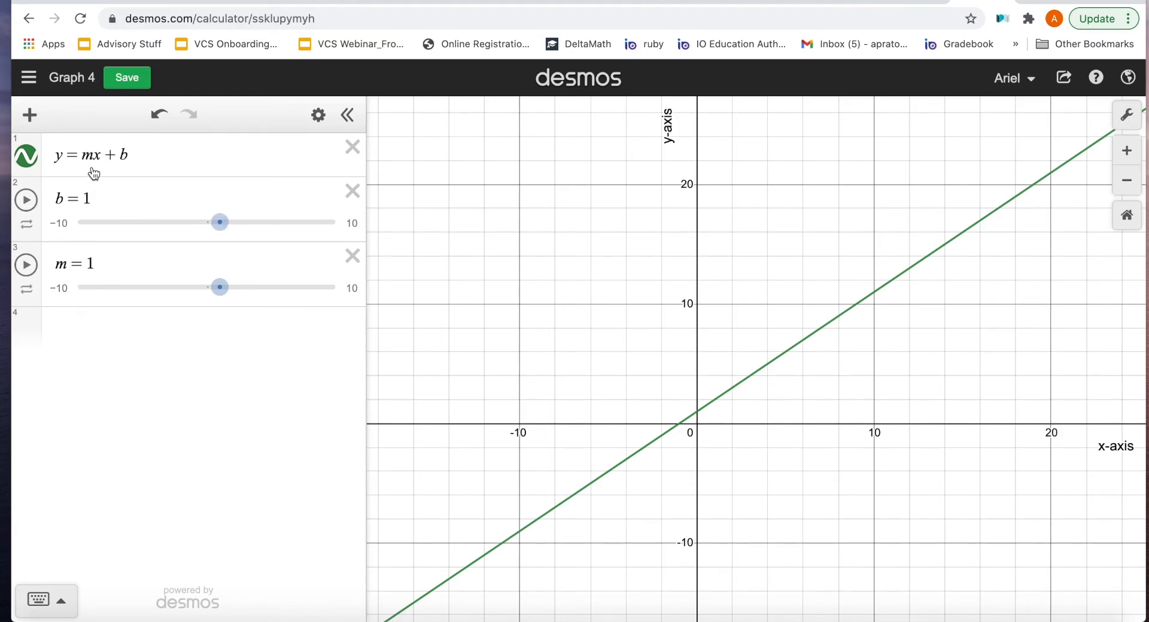
Set the b slider of y = mx + b to 4
drag(220, 239, 257, 234)
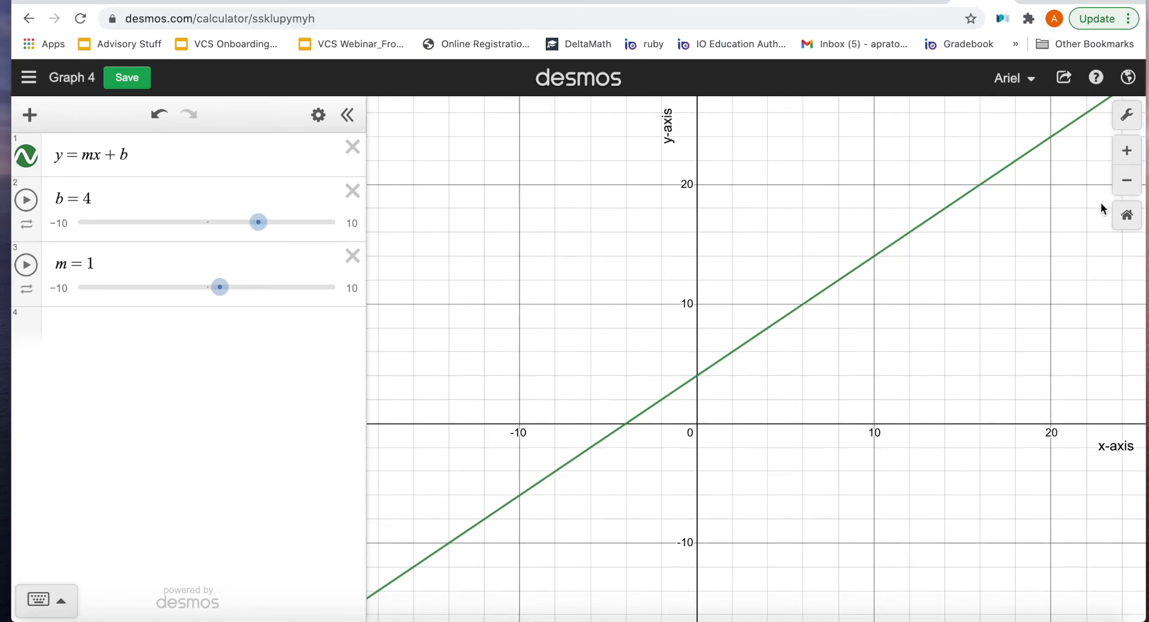
click(1126, 180)
click(1124, 152)
click(1125, 151)
drag(767, 535, 743, 448)
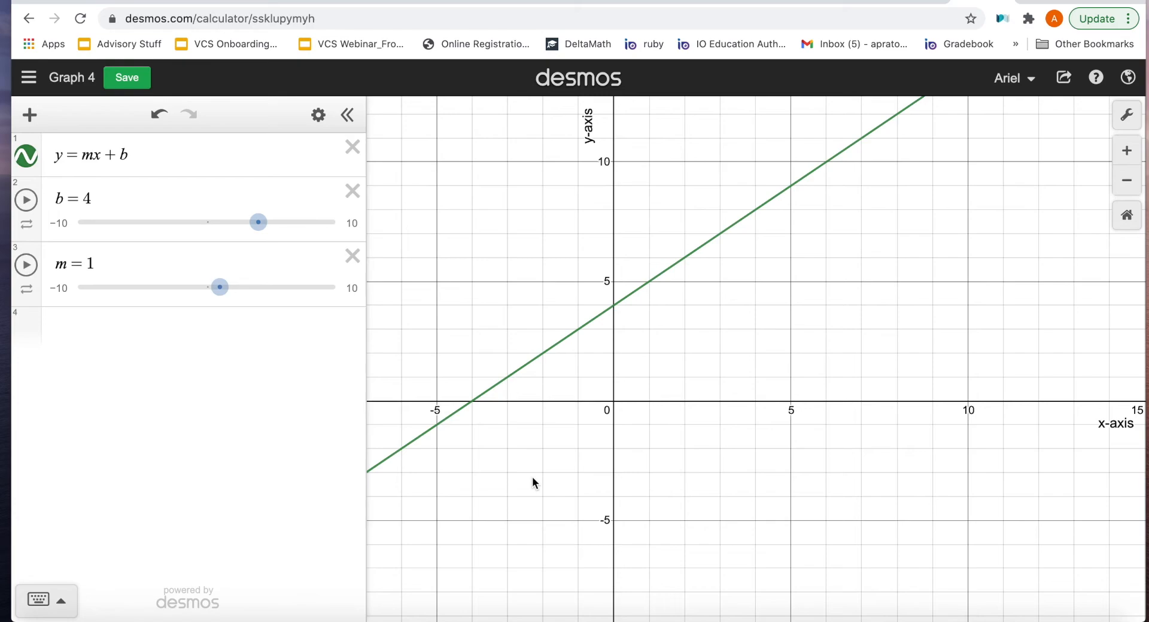
Set the m slider to 3.5 and the b slider to -2.8
drag(219, 287, 251, 287)
click(274, 213)
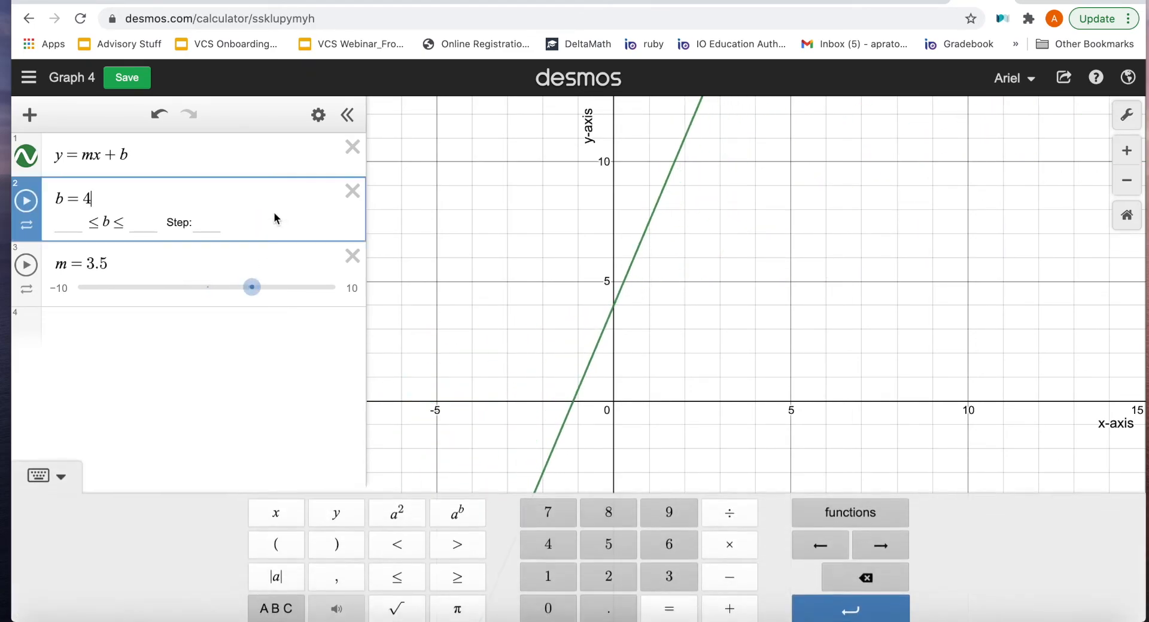
click(166, 253)
click(243, 224)
drag(245, 228, 170, 223)
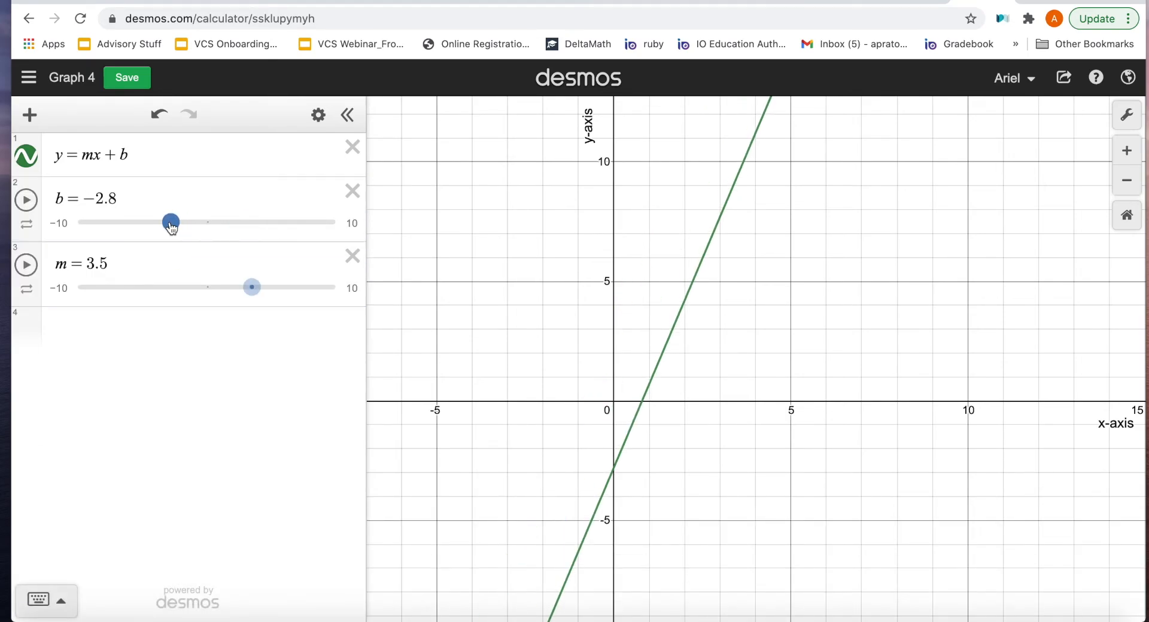
Animate the b and m sliders of the line equation together, and stop both animations
click(25, 203)
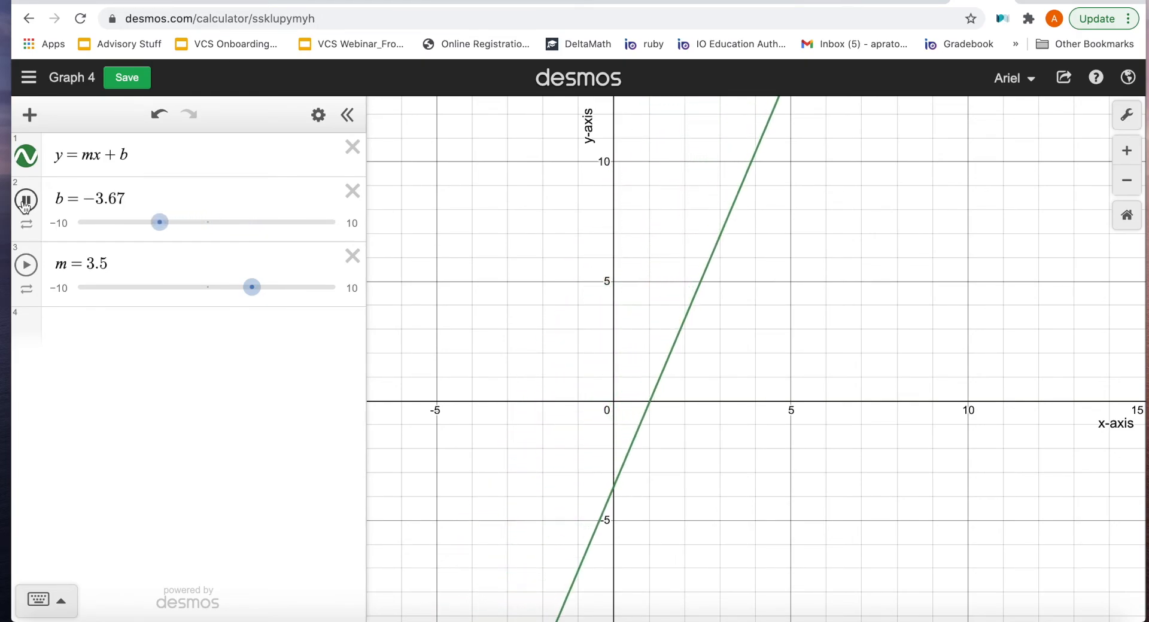
click(25, 265)
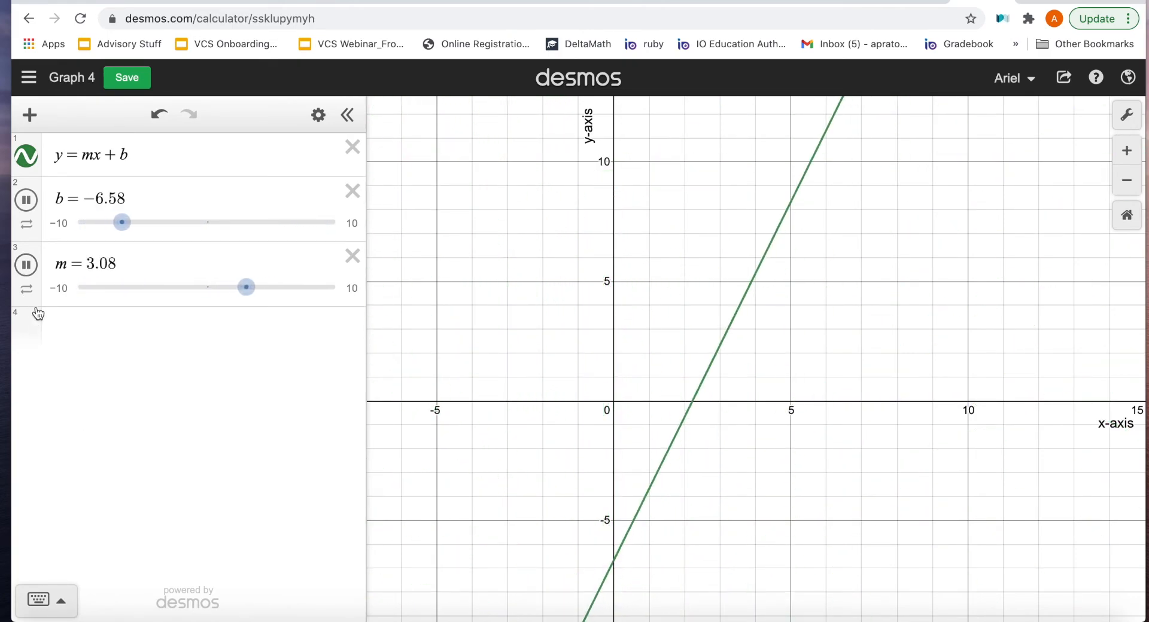
click(27, 200)
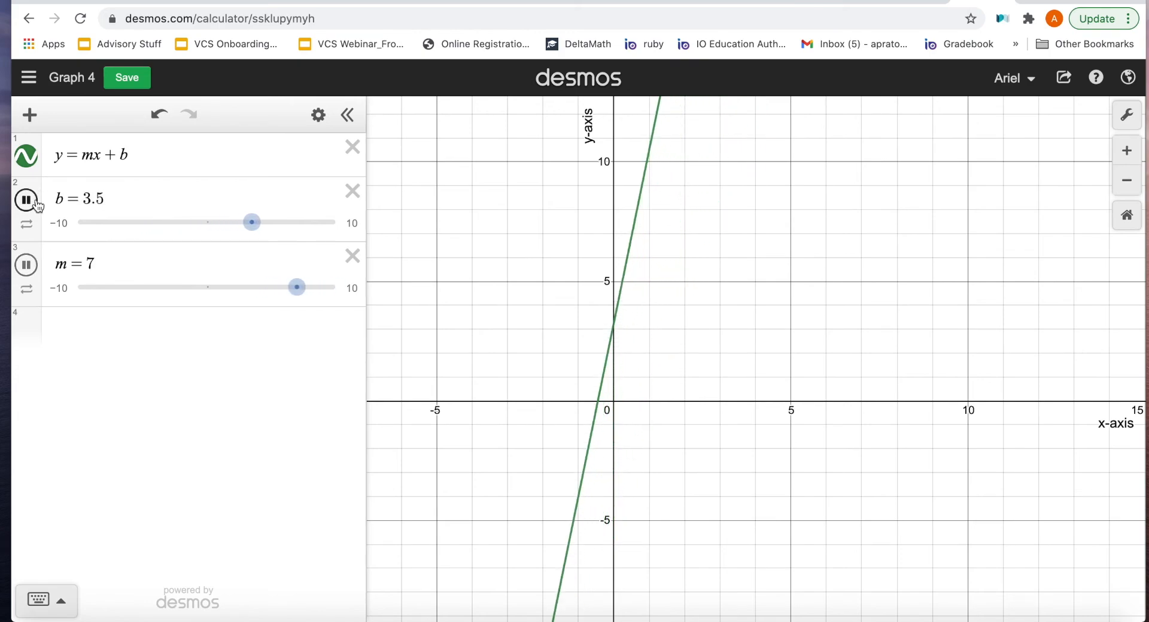
click(35, 267)
Set the m slider's range from -20 to 20, and play and stop its animation
click(60, 288)
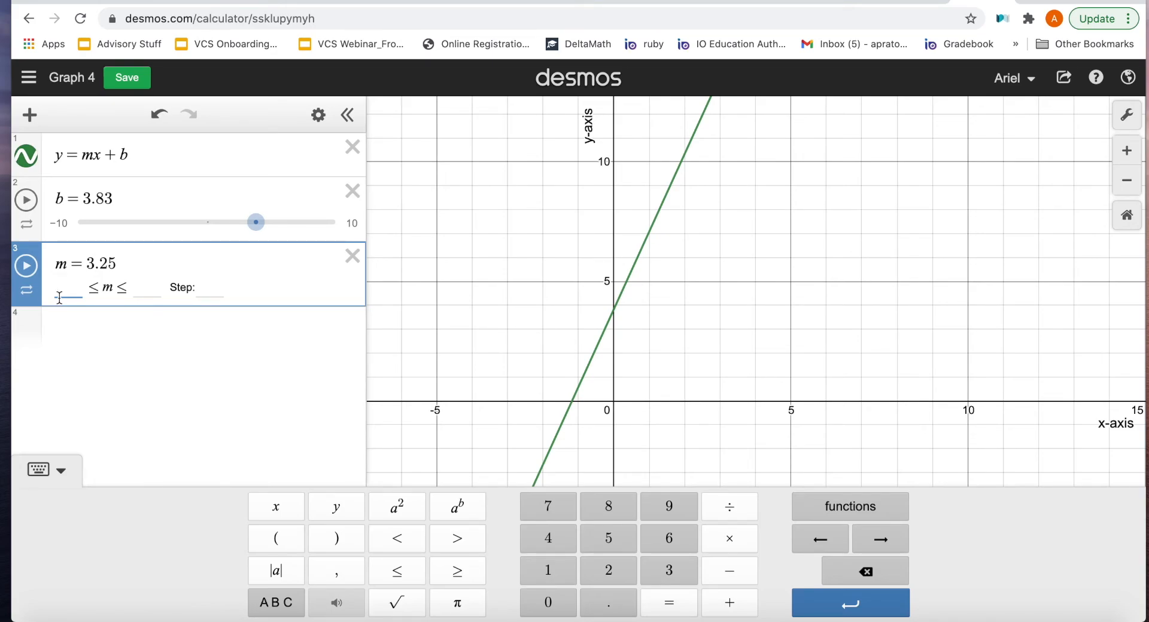
text(-20)
key(Tab)
text(2-)
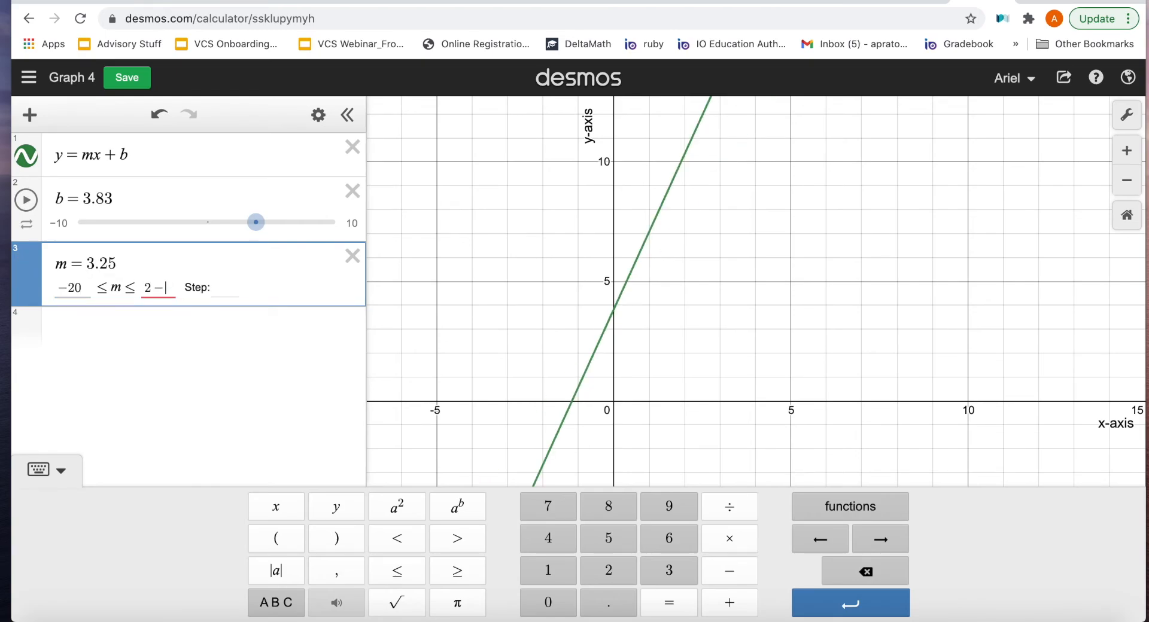
key(Return)
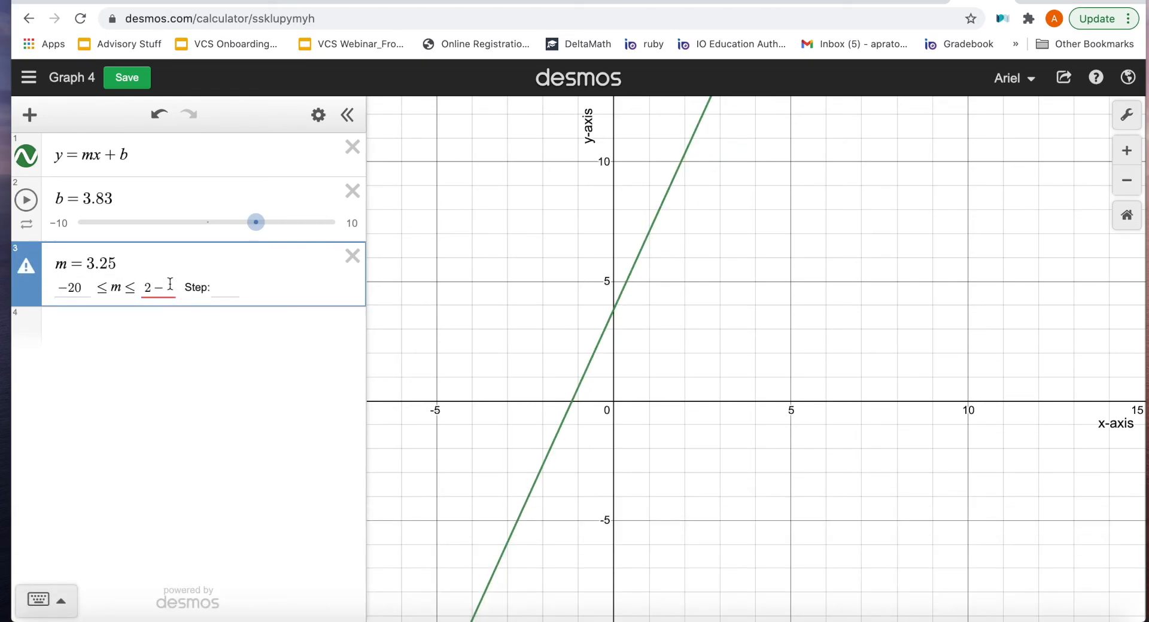
click(170, 283)
key(BackSpace)
text(0)
key(Return)
click(43, 266)
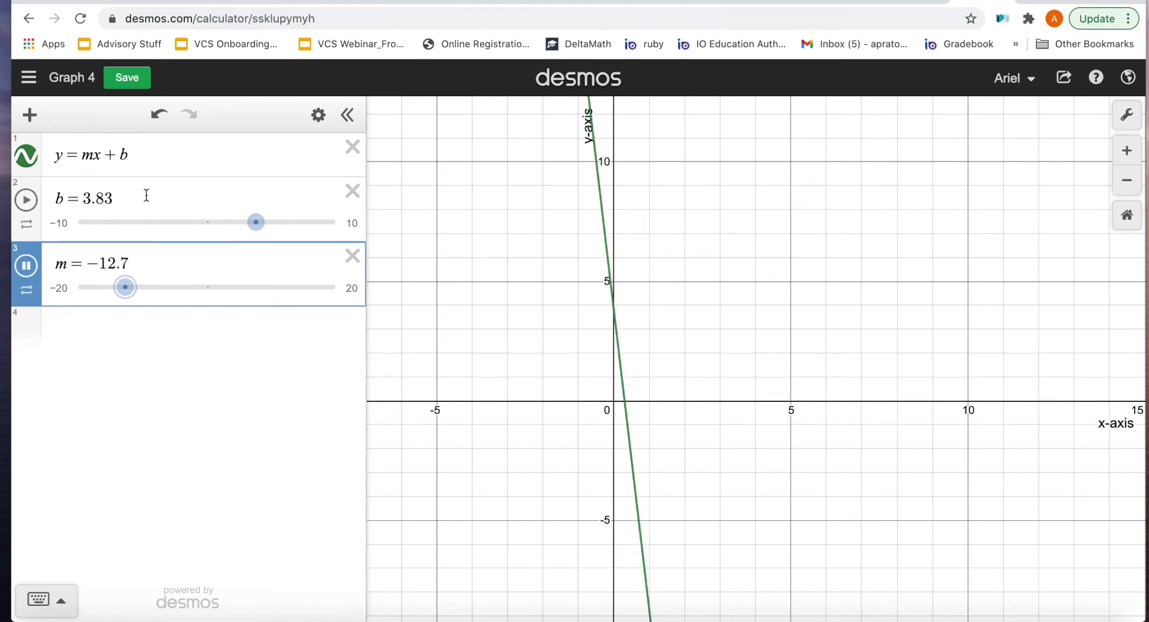
click(26, 265)
Delete the m and b sliders, keeping the y = mx + b expression
click(353, 256)
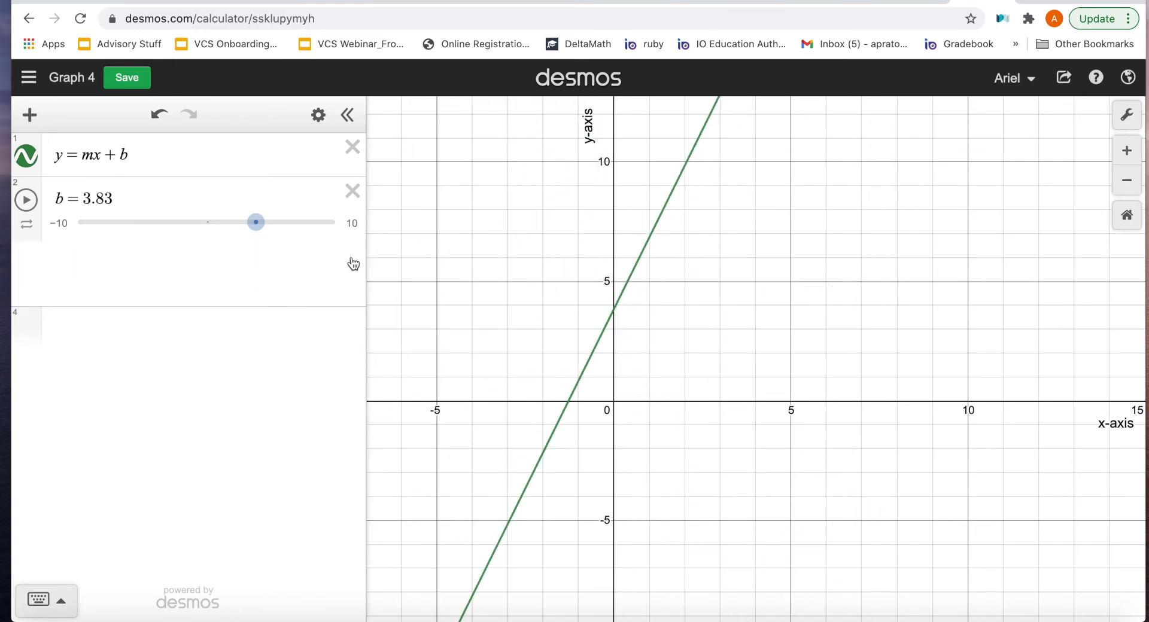
click(344, 203)
click(353, 206)
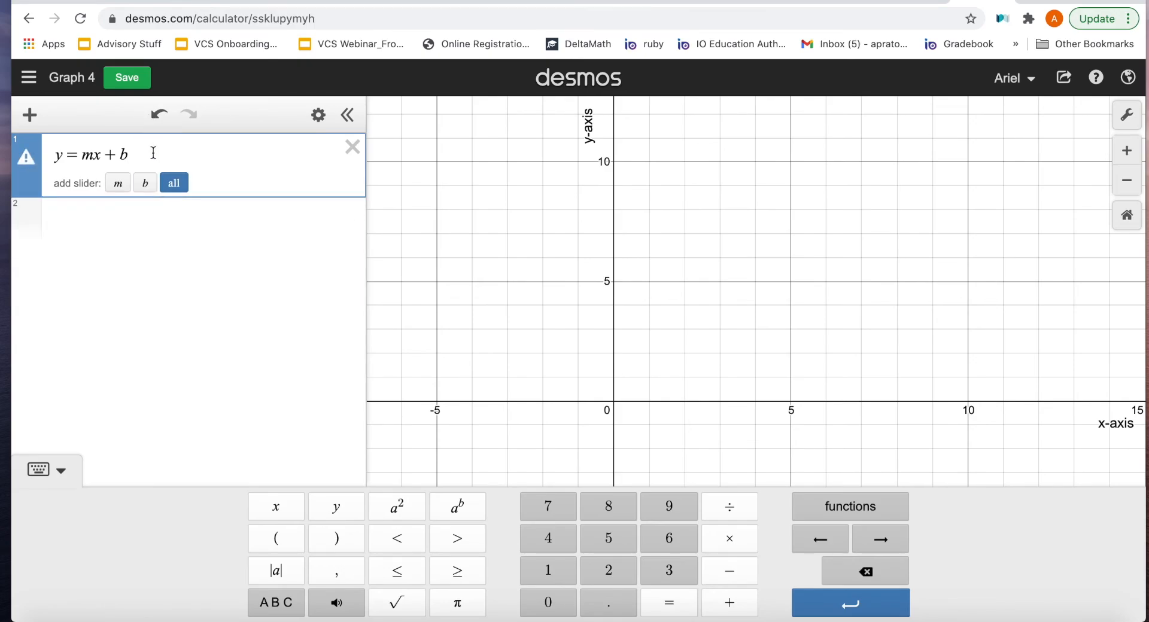
Replace the right side of the line equation so the expression reads y = ax^2 + bx + c
shift+click(76, 153)
text(ax^2)
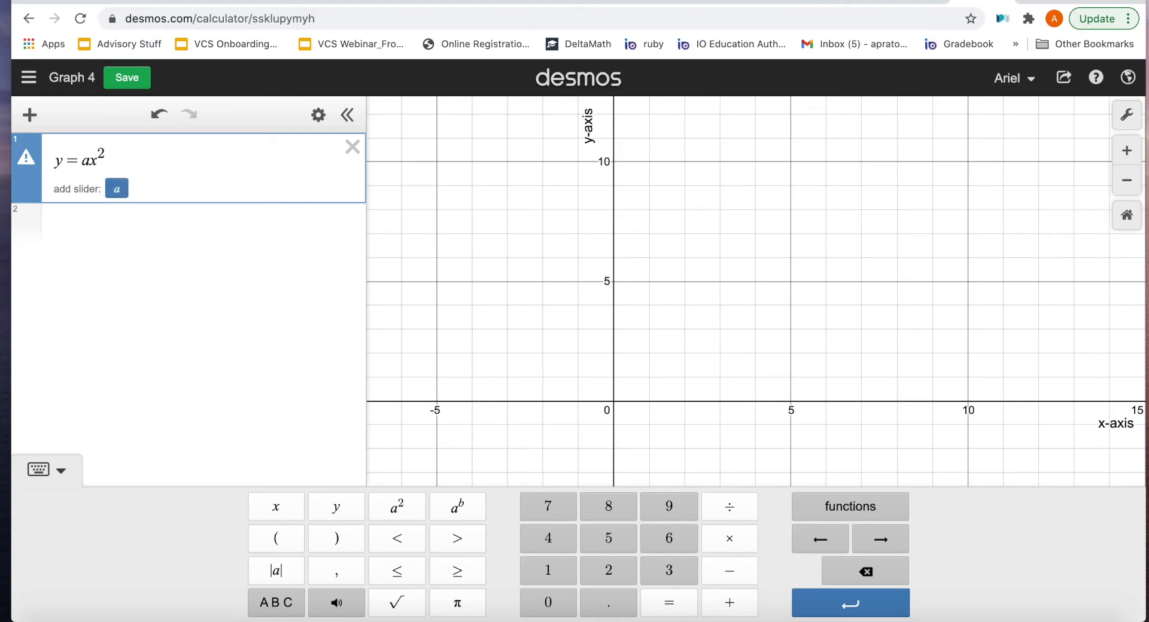
text(+bx+c)
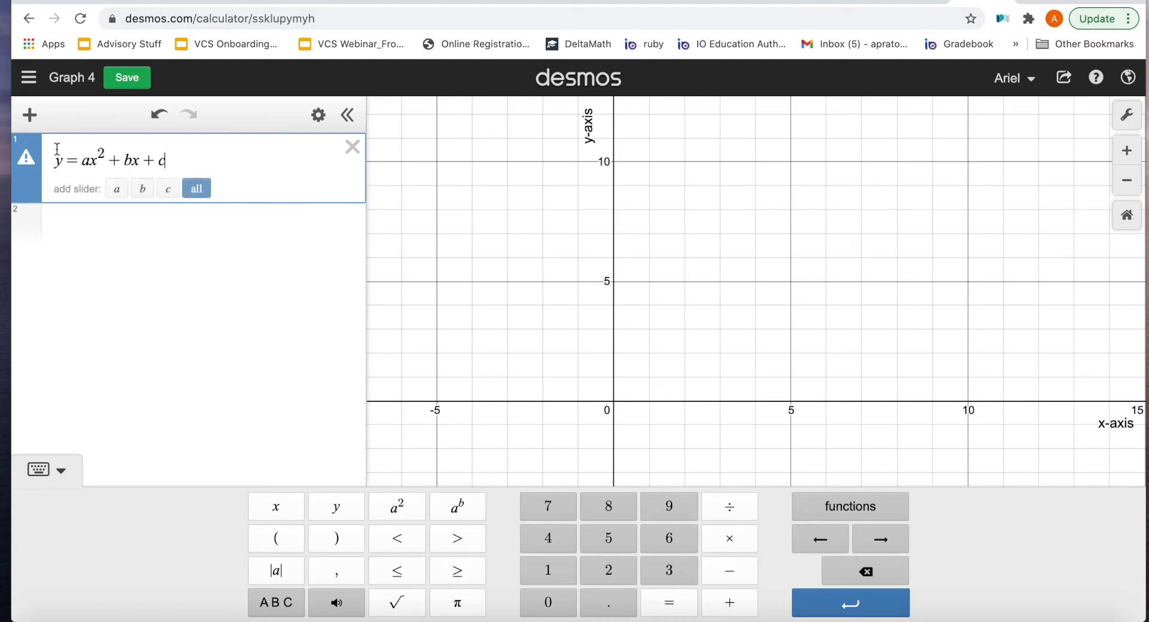
Add sliders for a, b and c of the quadratic and set the b slider to -0.9
click(117, 188)
click(116, 188)
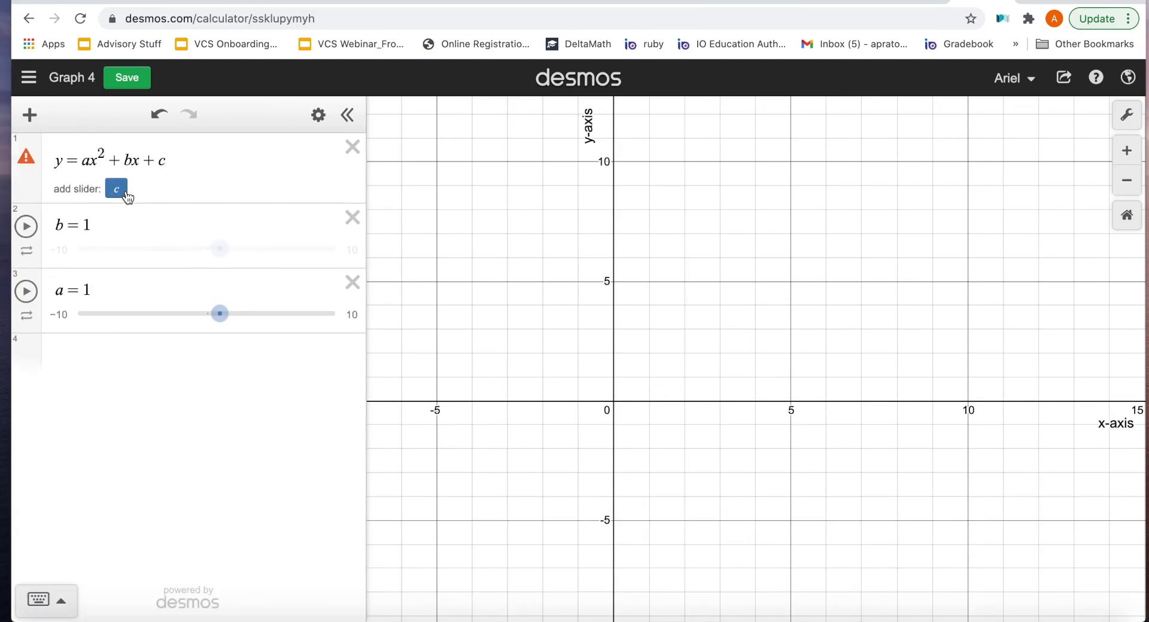
click(116, 189)
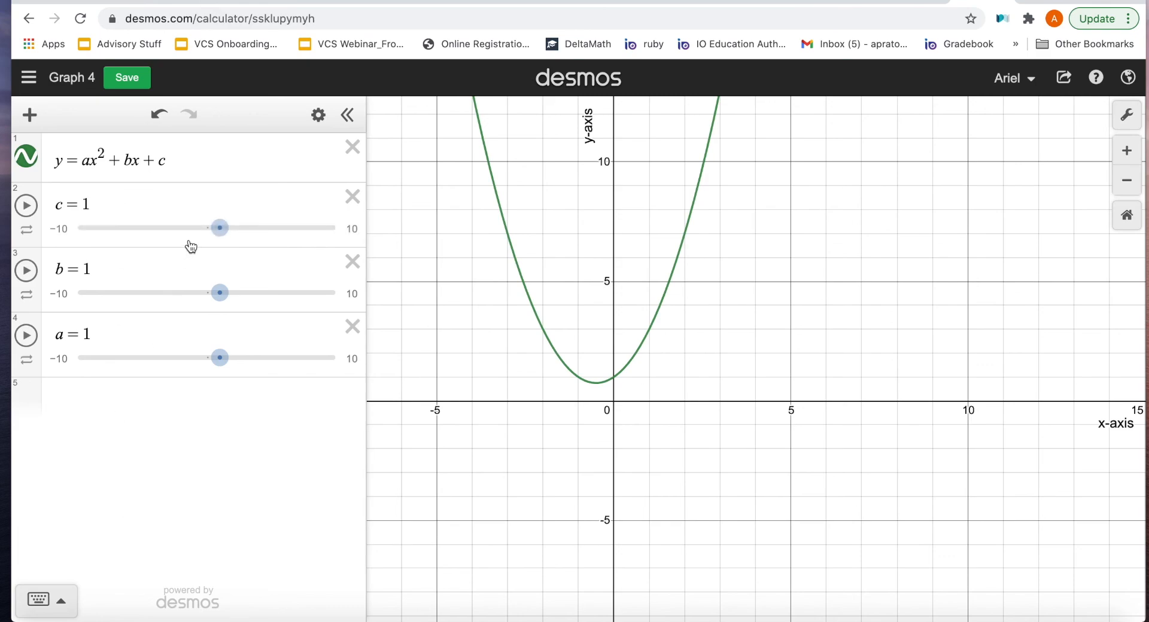
drag(220, 292, 195, 292)
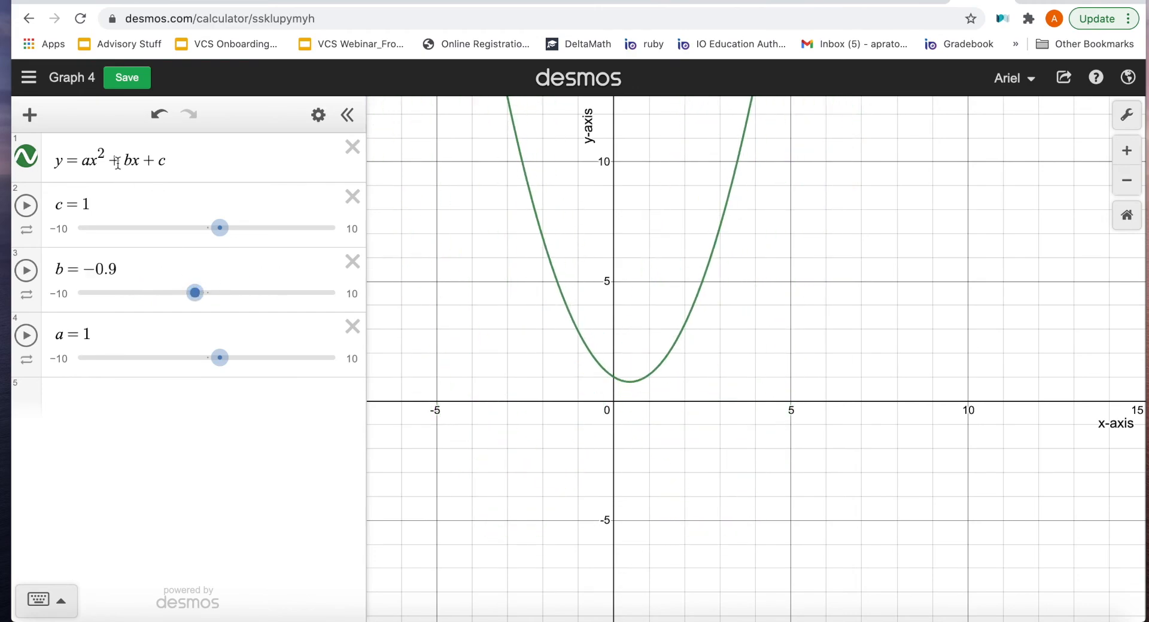
click(85, 163)
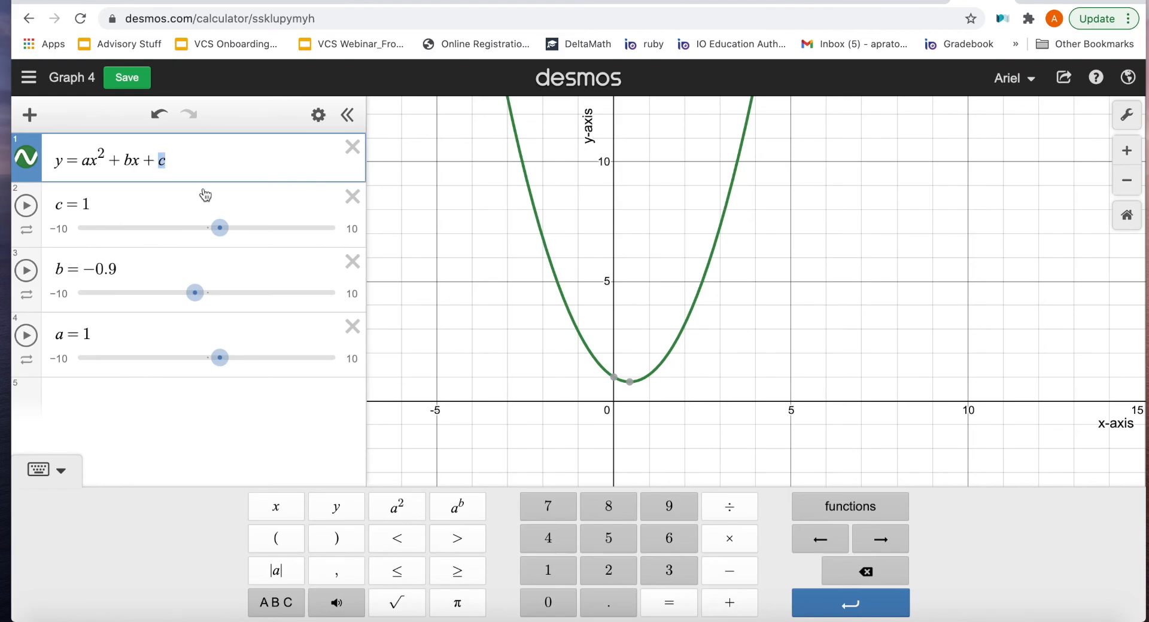
click(416, 262)
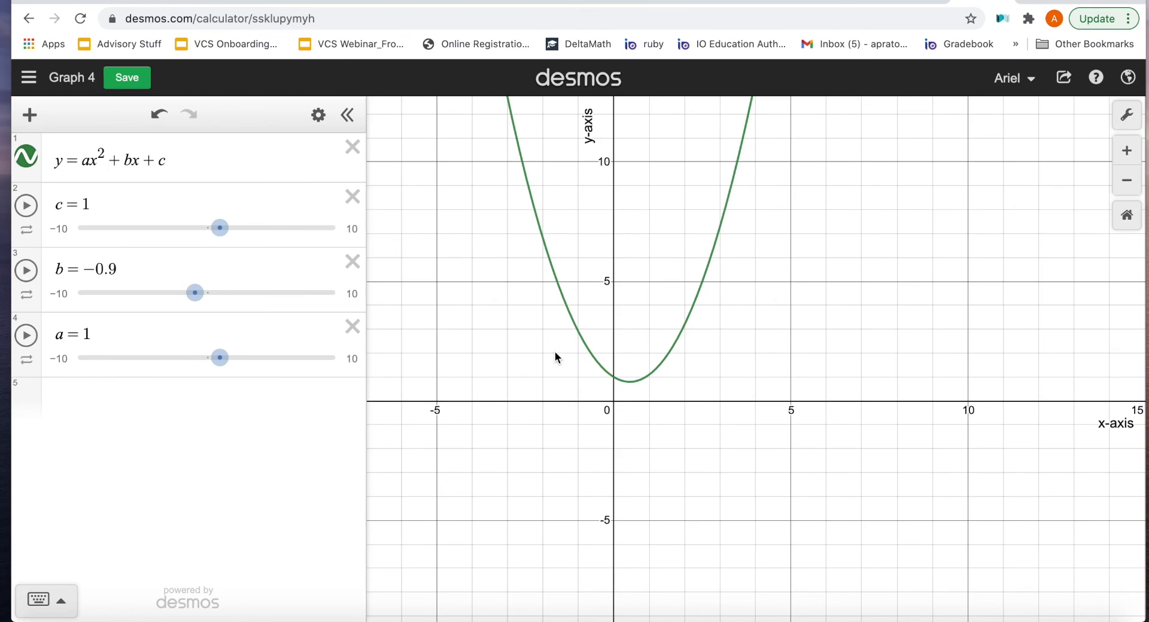
Delete the a, b and c sliders and the quadratic equation from the expression list
click(352, 326)
click(351, 282)
click(352, 217)
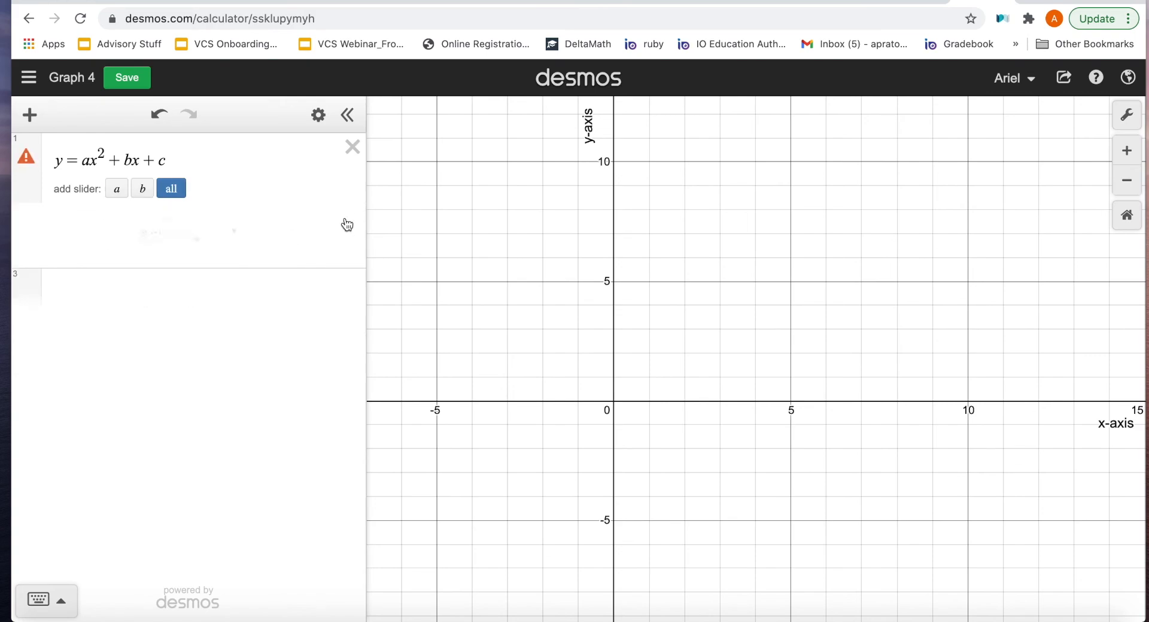
click(352, 147)
click(154, 180)
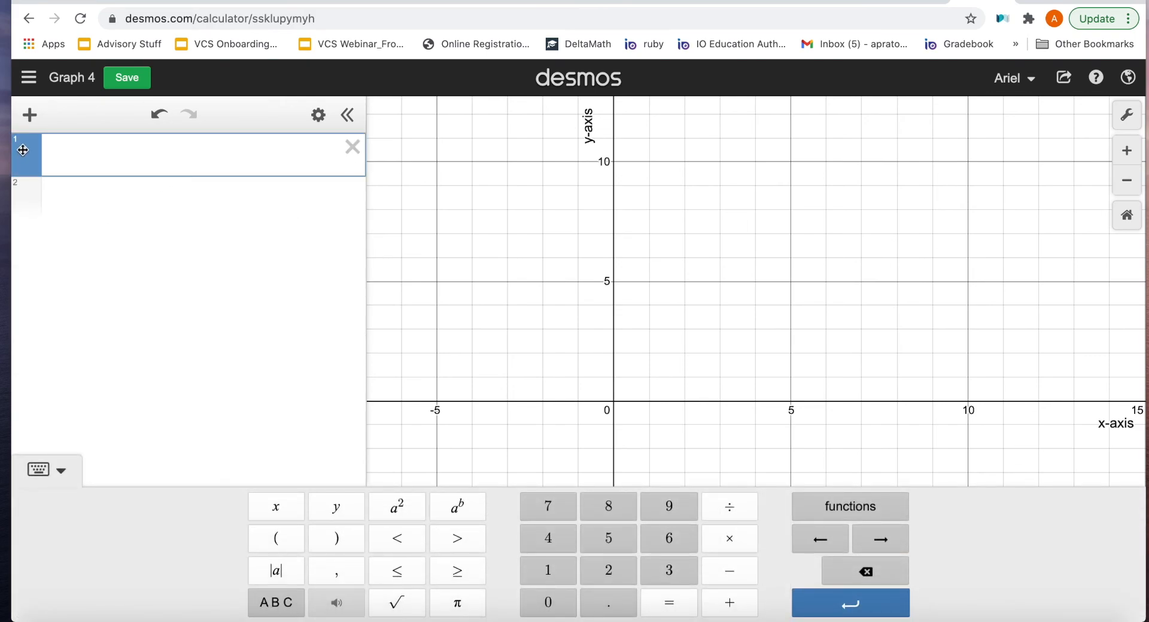
Insert the image Screen Shot 2021-03-12 at 12.54.32 PM.png from the Downloads folder into the graph
click(30, 114)
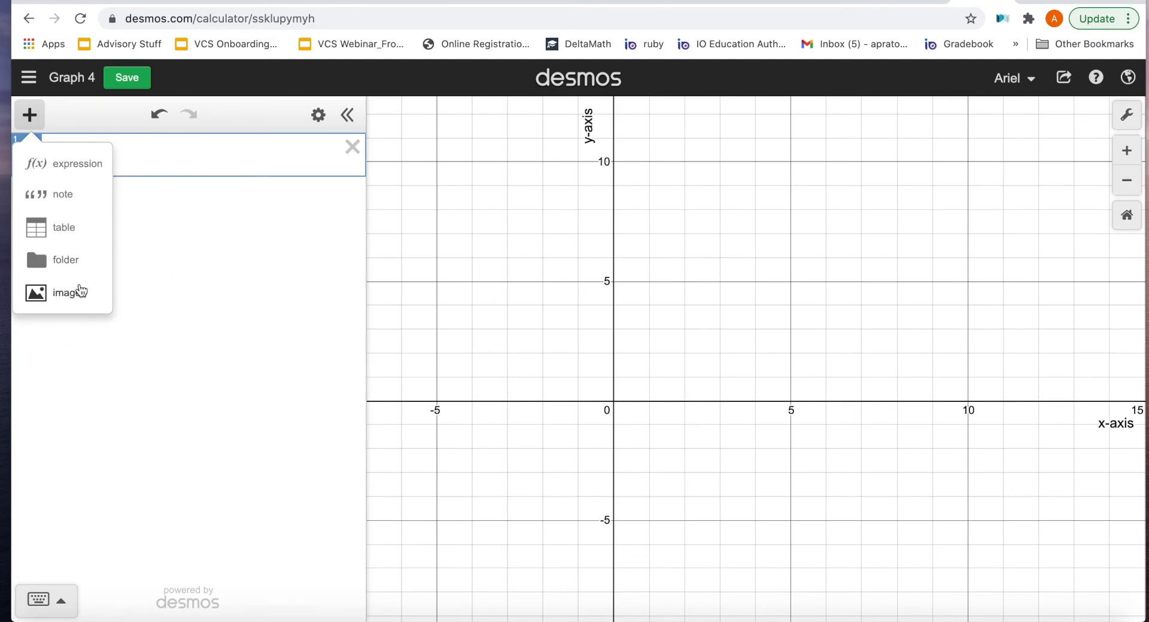
click(81, 293)
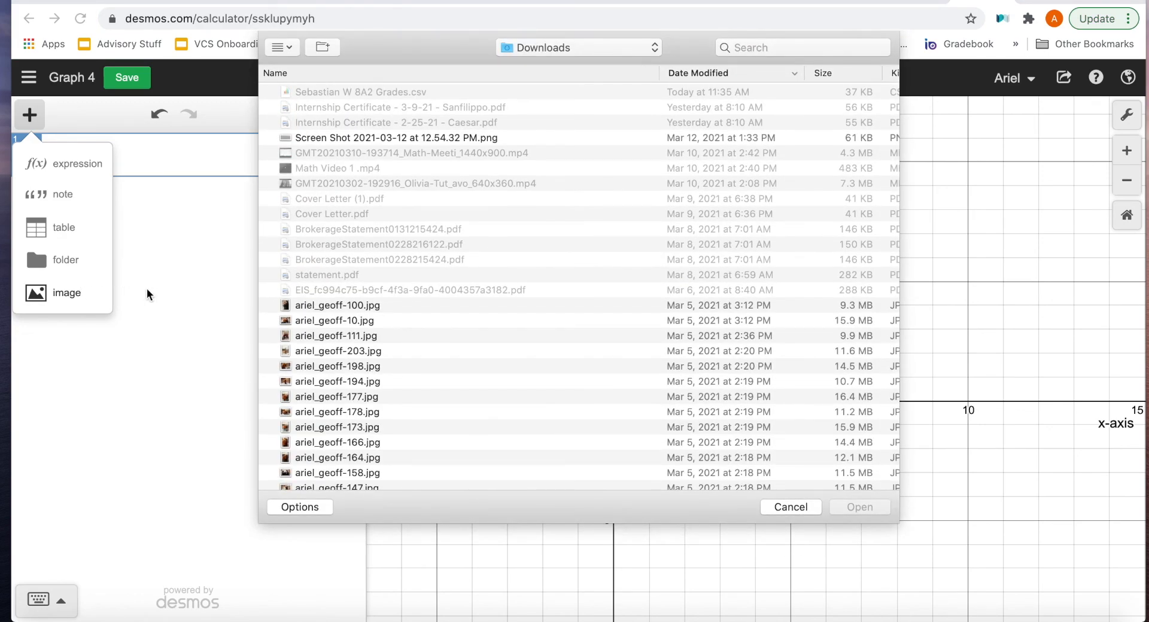
double_click(351, 142)
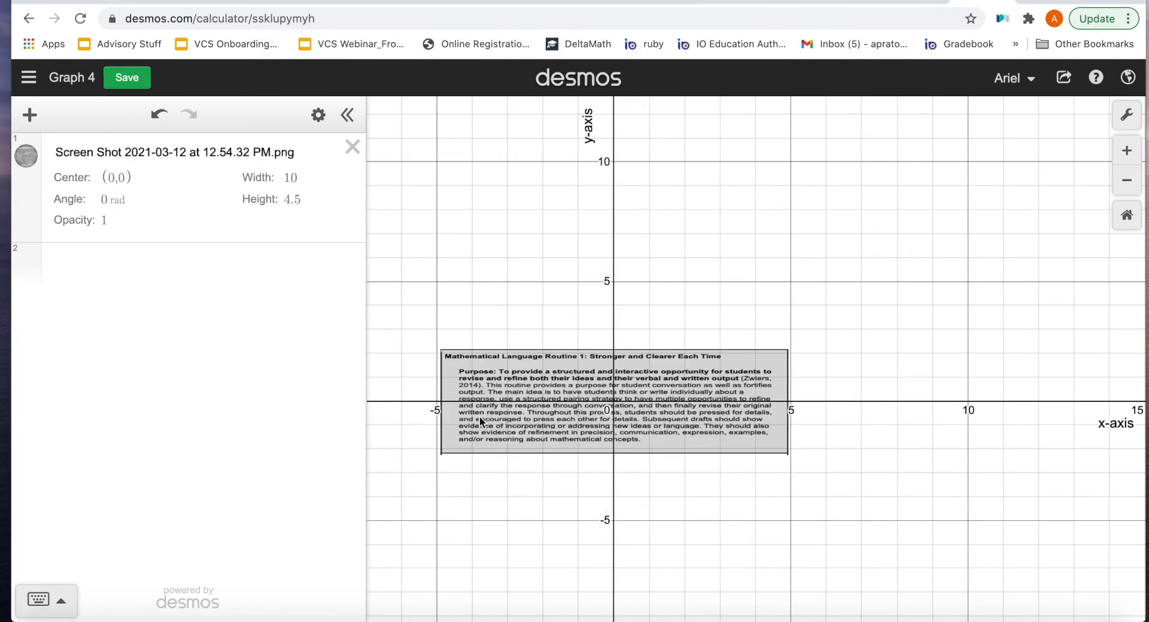
Delete the inserted screenshot image from the graph and deselect the empty expression
click(466, 414)
key(BackSpace)
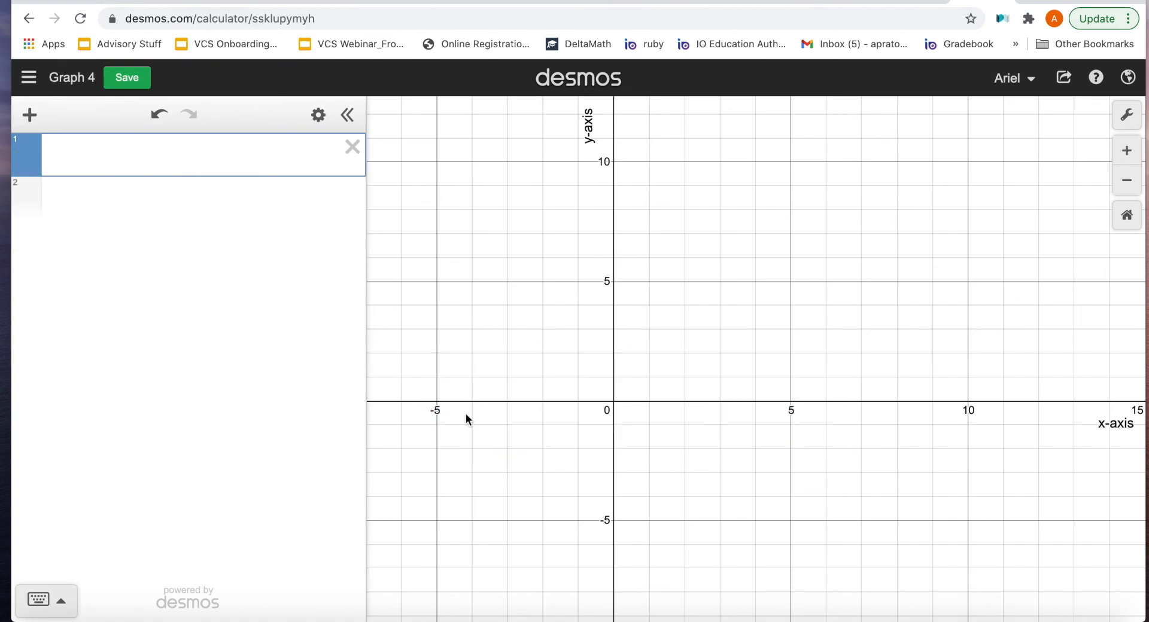
click(619, 305)
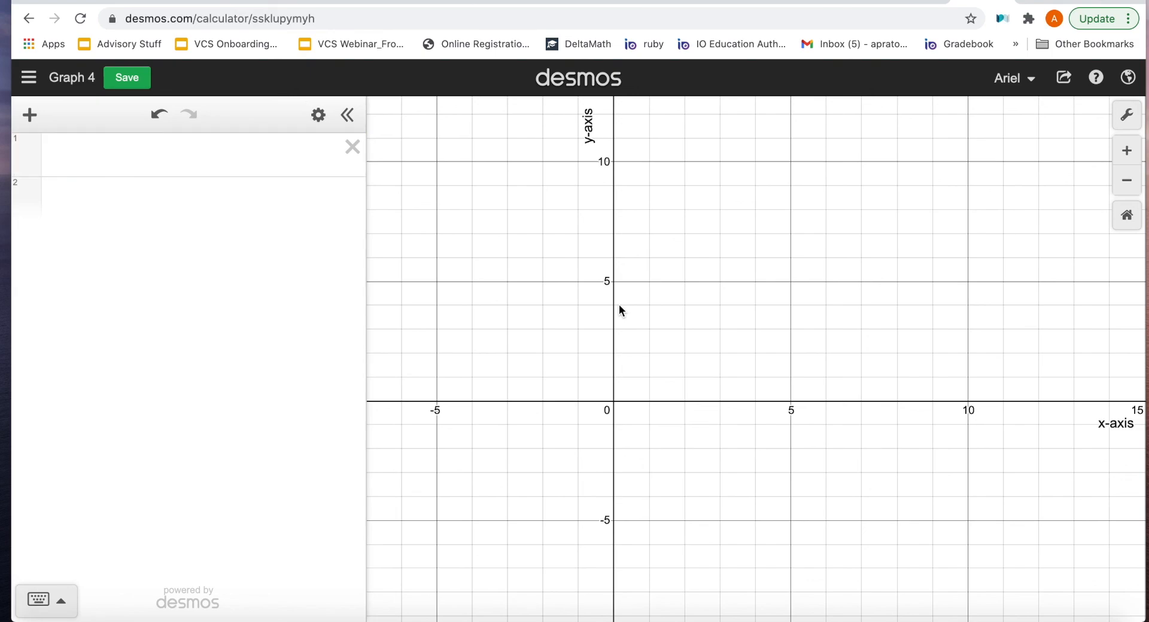